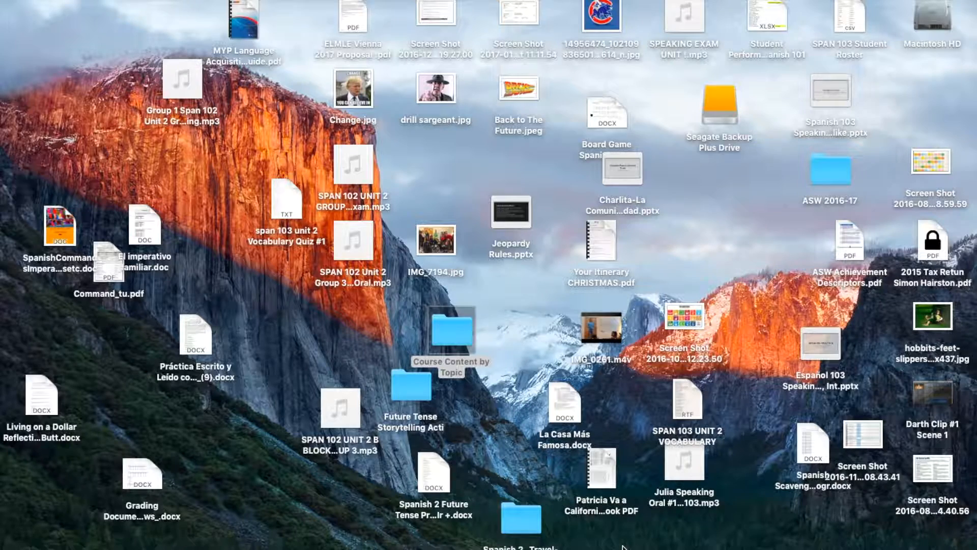
Step: Bring up Chrome showing the Untitled spreadsheet with the Student Name, Email, Fluency and Score/Mark headings
{"action": "mouse_move", "coordinate": [677, 546]}
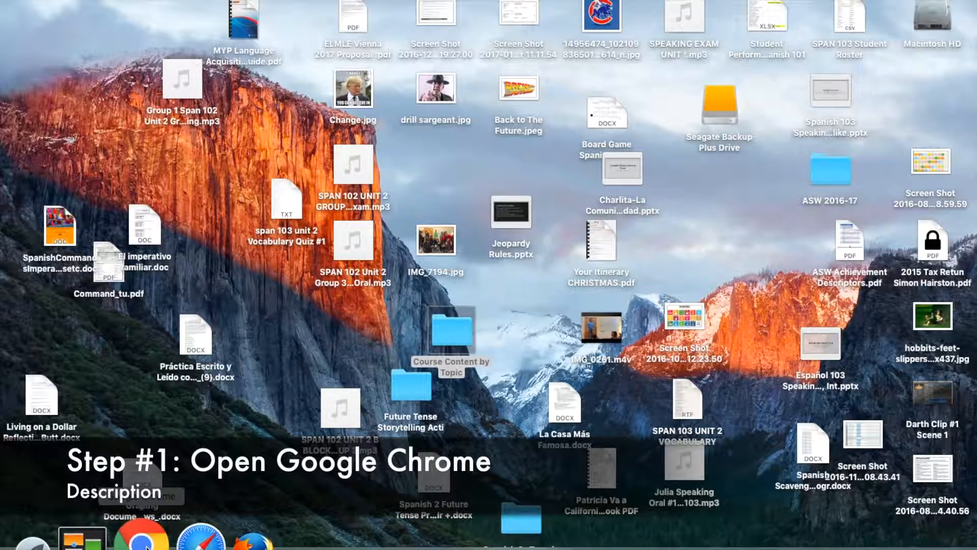
{"action": "left_click", "coordinate": [146, 542]}
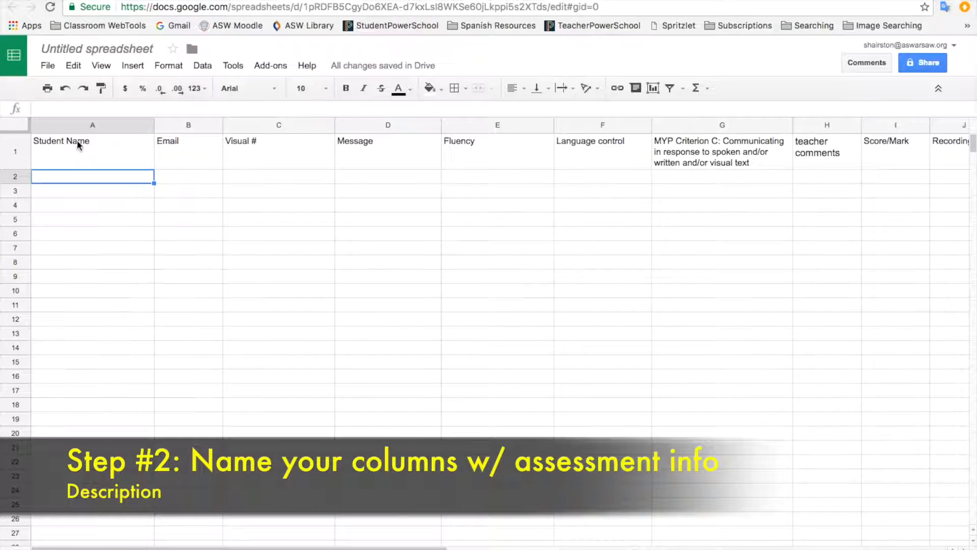
Step: Widen the Email column B to give its heading more room
{"action": "left_click", "coordinate": [63, 143]}
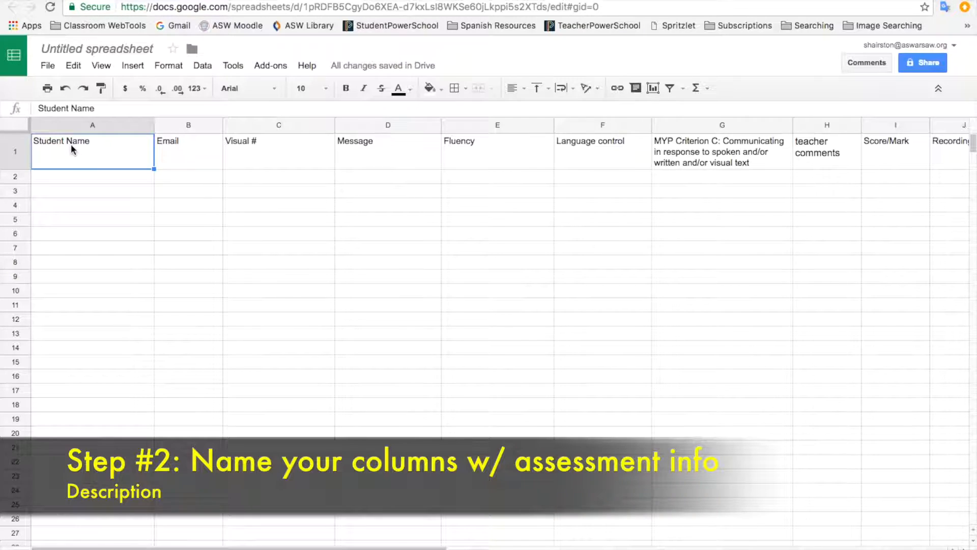
{"action": "left_click", "coordinate": [189, 156]}
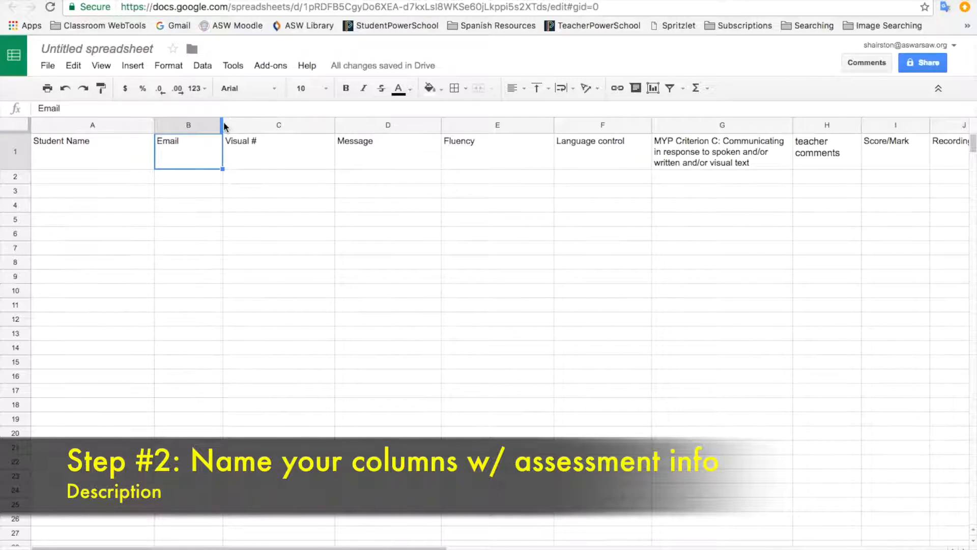
{"action": "left_click_drag", "start_coordinate": [224, 124], "coordinate": [263, 124]}
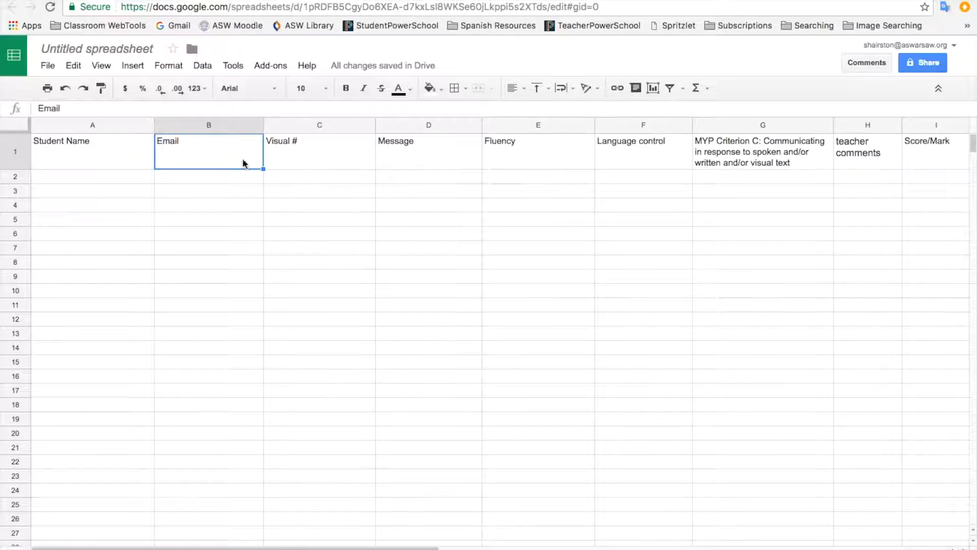
Step: Widen the teacher comments column H so its heading fits on one line
{"action": "left_click", "coordinate": [90, 159]}
{"action": "left_click", "coordinate": [196, 163]}
{"action": "left_click", "coordinate": [290, 162]}
{"action": "left_click", "coordinate": [413, 156]}
{"action": "left_click", "coordinate": [513, 162]}
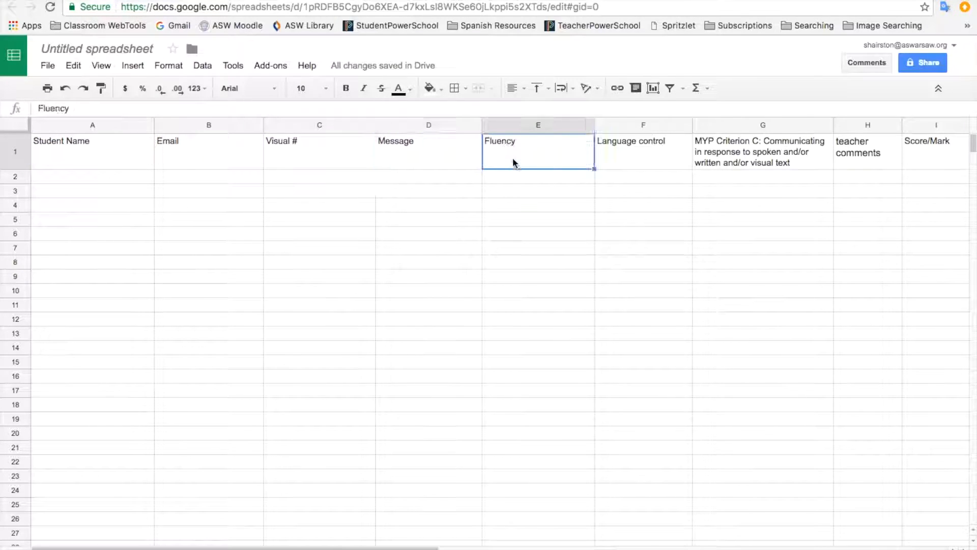
{"action": "left_click", "coordinate": [624, 151]}
{"action": "left_click", "coordinate": [767, 153]}
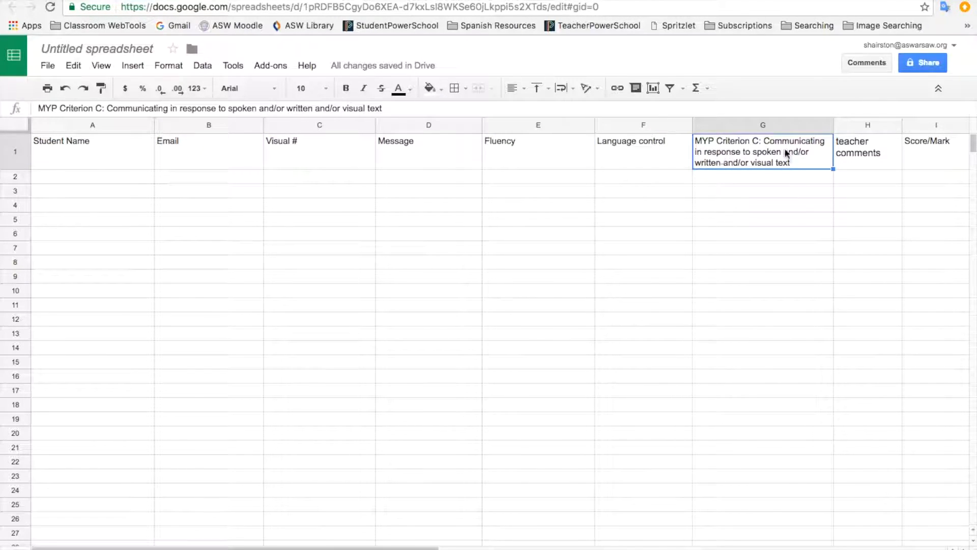
{"action": "left_click", "coordinate": [847, 155]}
{"action": "left_click_drag", "start_coordinate": [903, 124], "coordinate": [941, 125]}
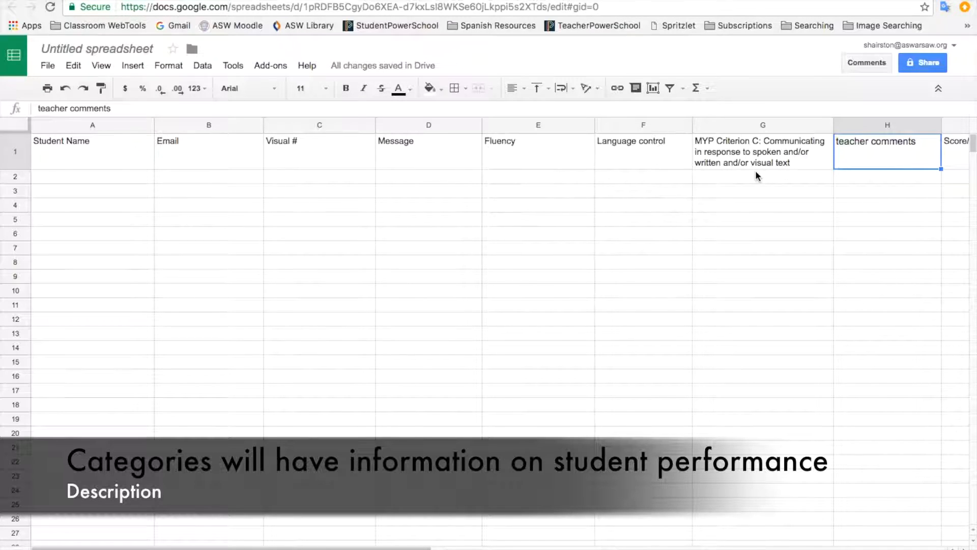
{"action": "left_click", "coordinate": [141, 178]}
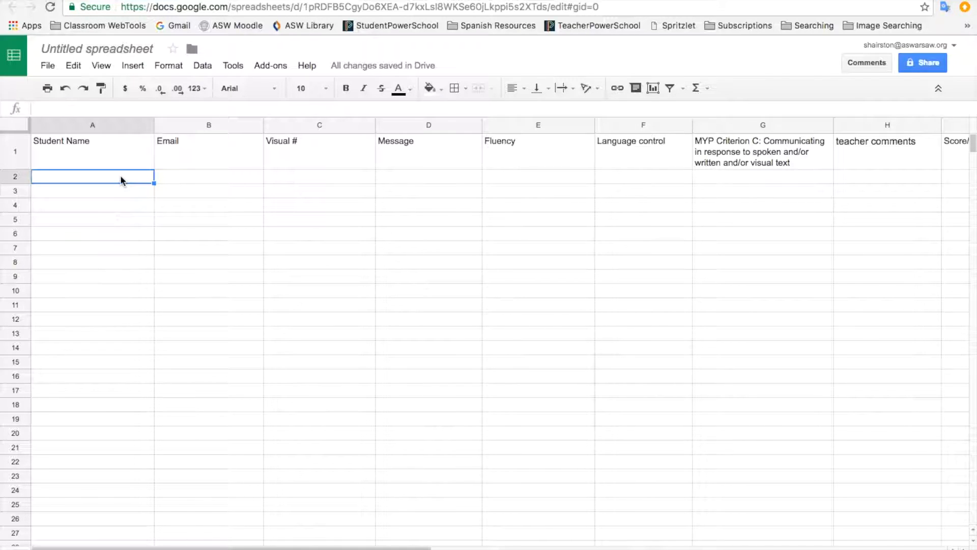
Step: Enter Student A in A2, copy it to A3 and change it to Student B
{"action": "type", "text": "St"}
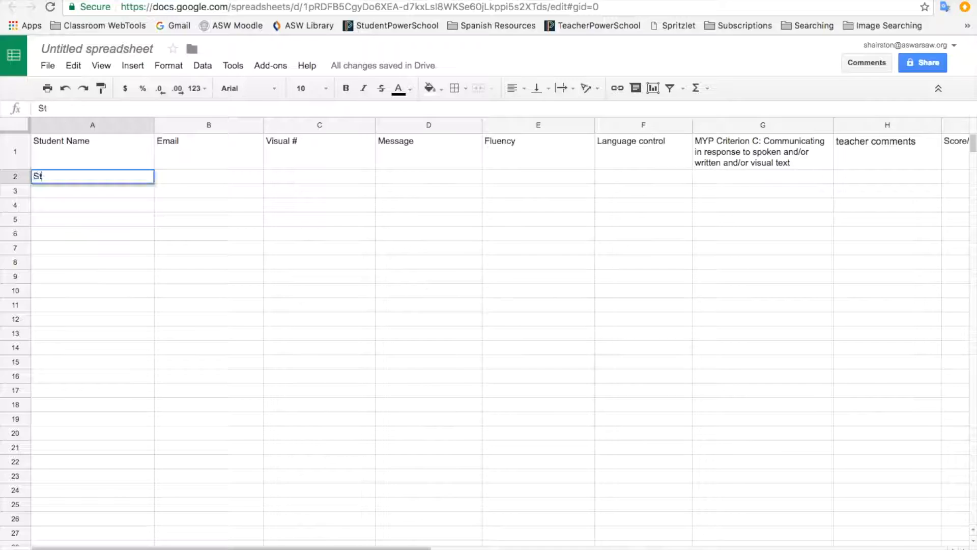
{"action": "type", "text": "u"}
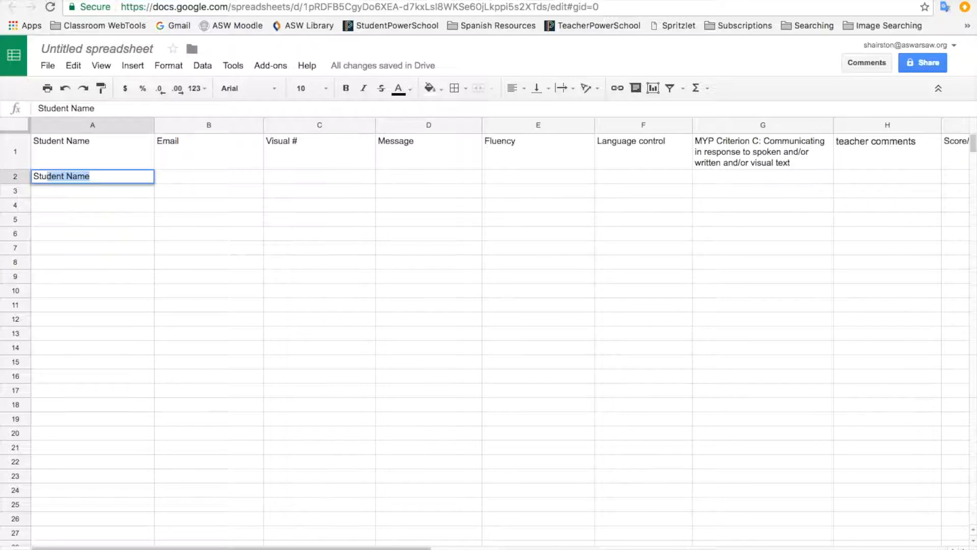
{"action": "type", "text": "dent A"}
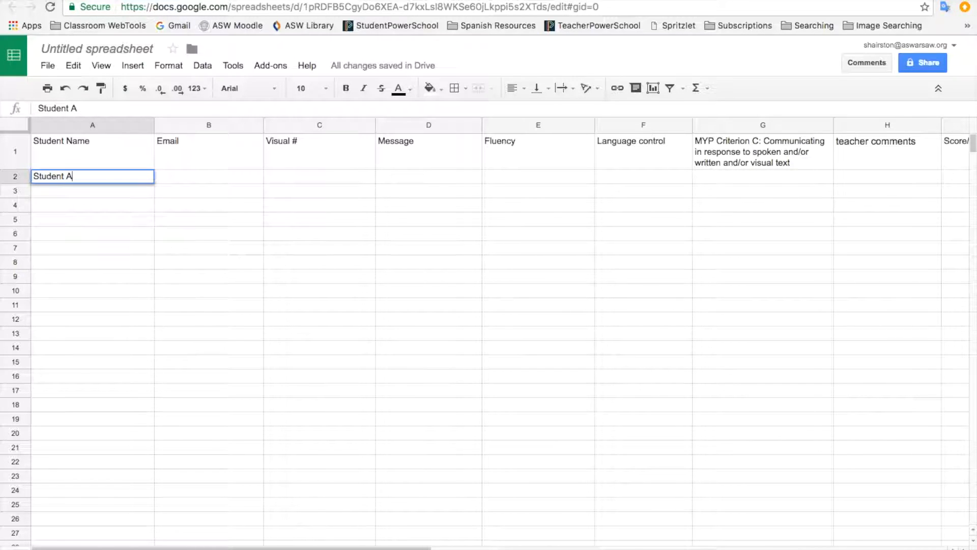
{"action": "left_click", "coordinate": [136, 197]}
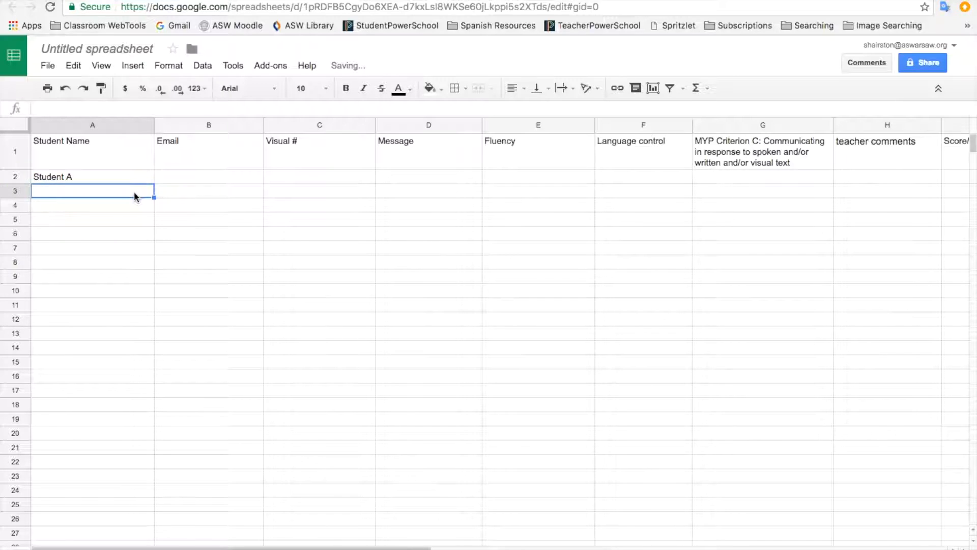
{"action": "left_click", "coordinate": [148, 176]}
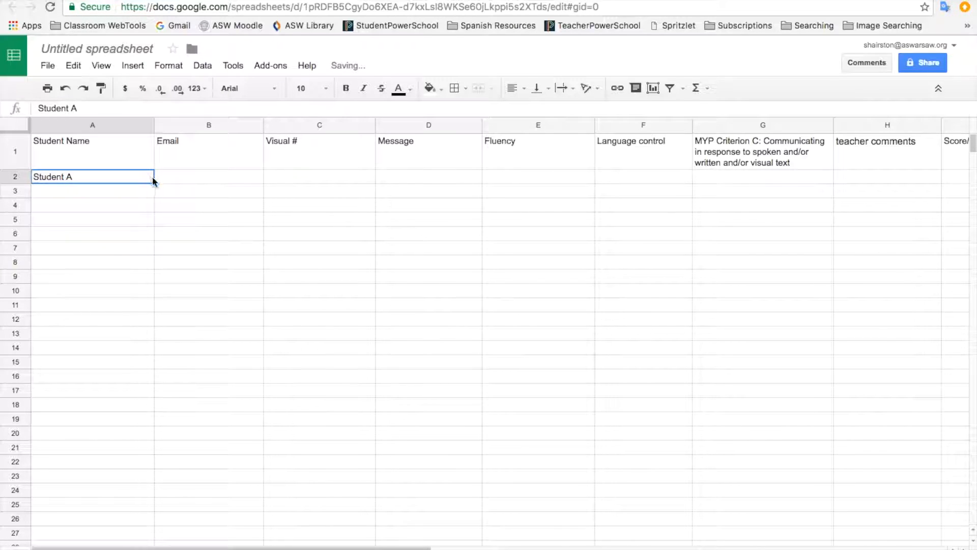
{"action": "left_click_drag", "start_coordinate": [153, 182], "coordinate": [153, 197]}
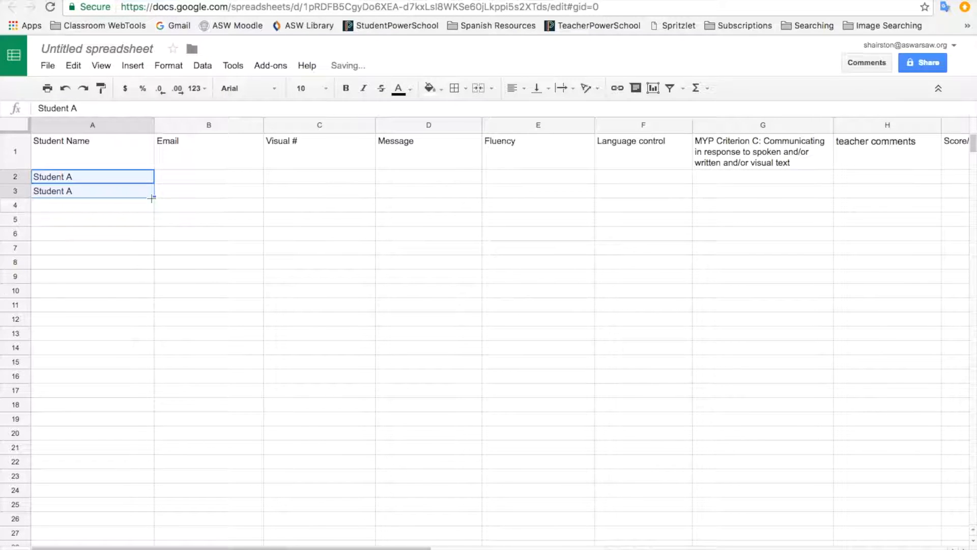
{"action": "left_click", "coordinate": [114, 190]}
{"action": "double_click", "coordinate": [114, 190]}
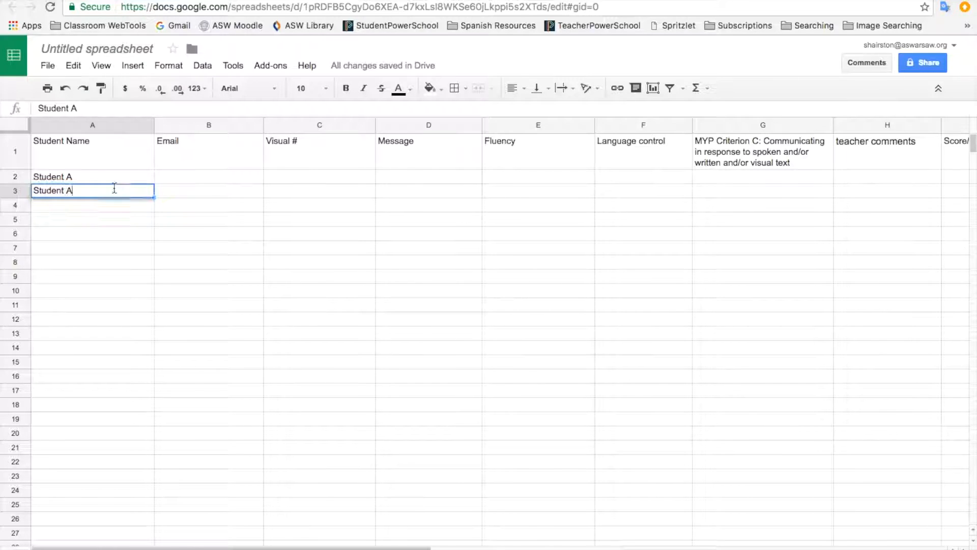
{"action": "key", "text": "BackSpace"}
{"action": "type", "text": "B"}
{"action": "key", "text": "Return"}
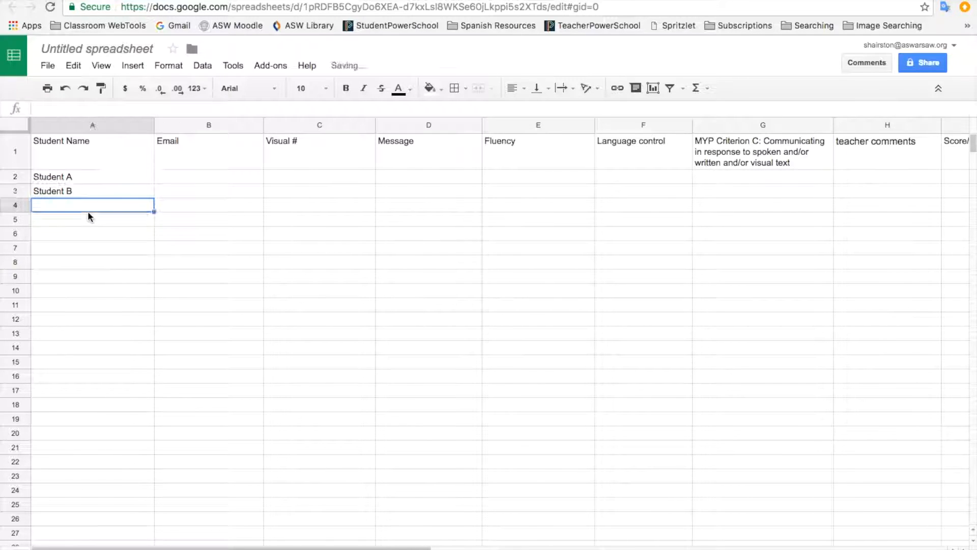
Step: Enter two more student names in cells A4 and A5
{"action": "type", "text": "Joe"}
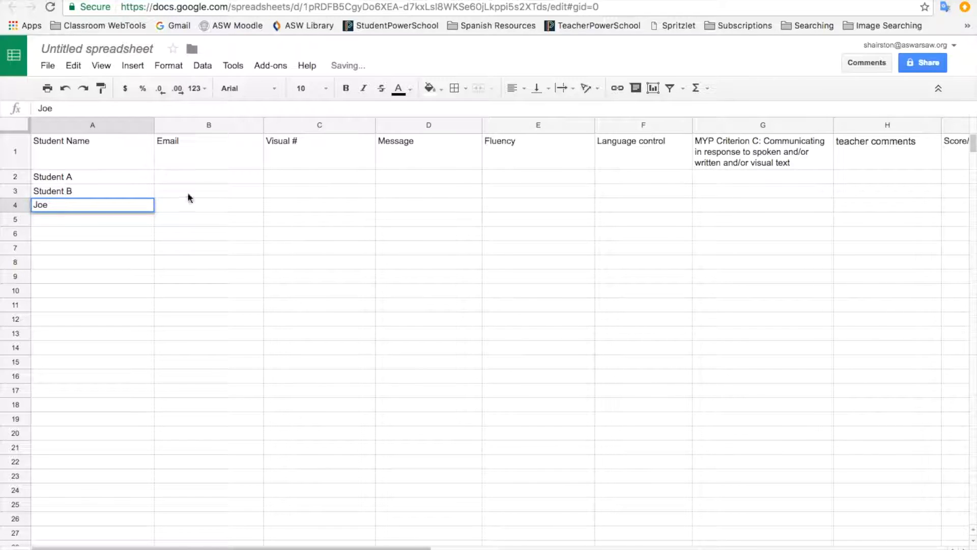
{"action": "left_click", "coordinate": [139, 219]}
{"action": "type", "text": "Susi"}
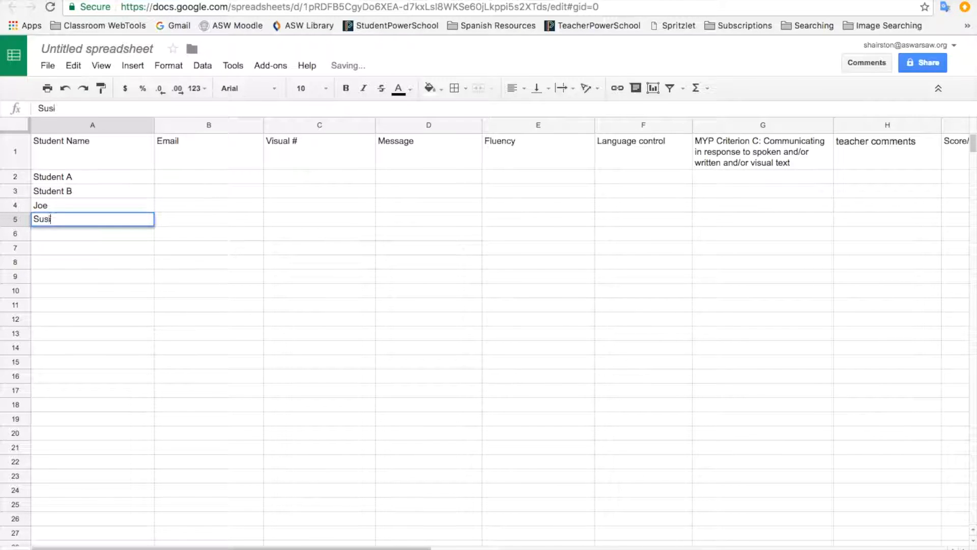
{"action": "type", "text": "e"}
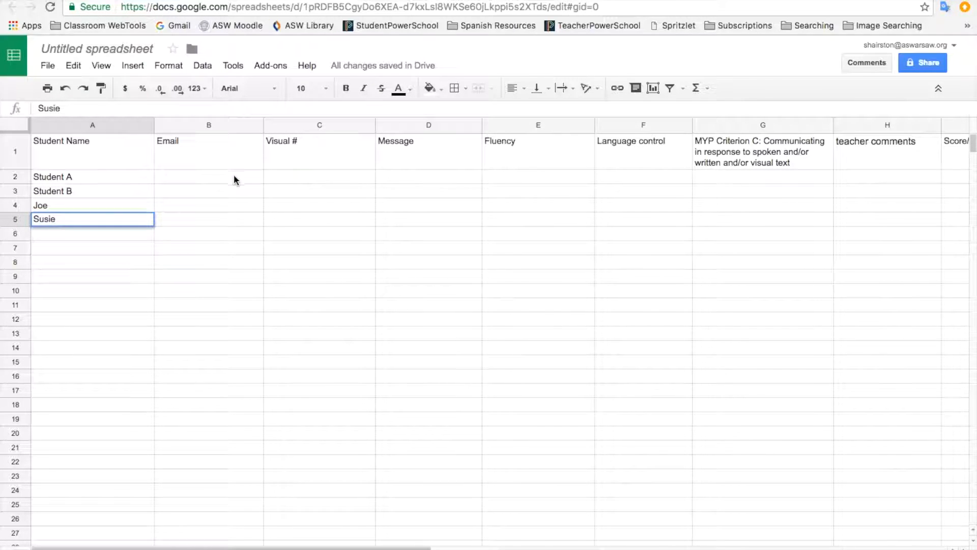
{"action": "left_click", "coordinate": [234, 179]}
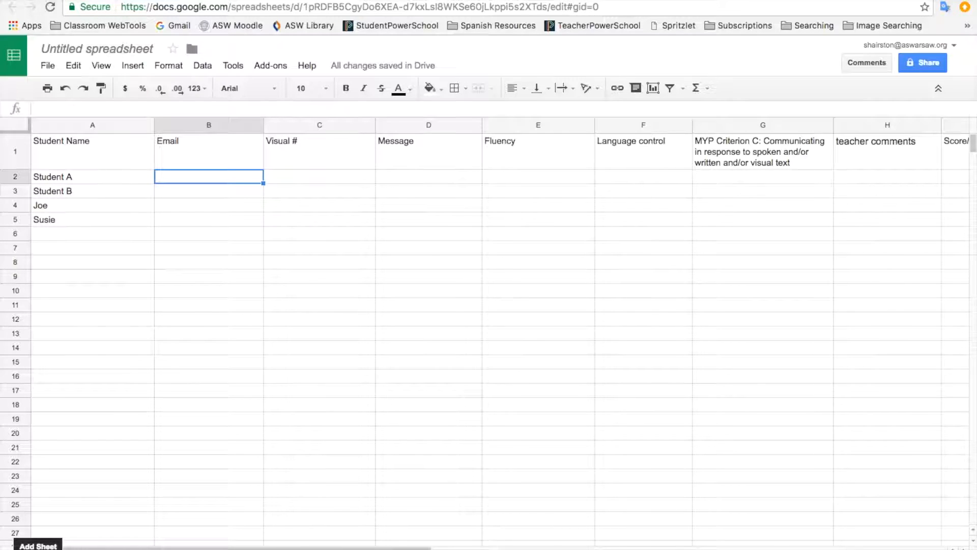
{"action": "left_click", "coordinate": [18, 548]}
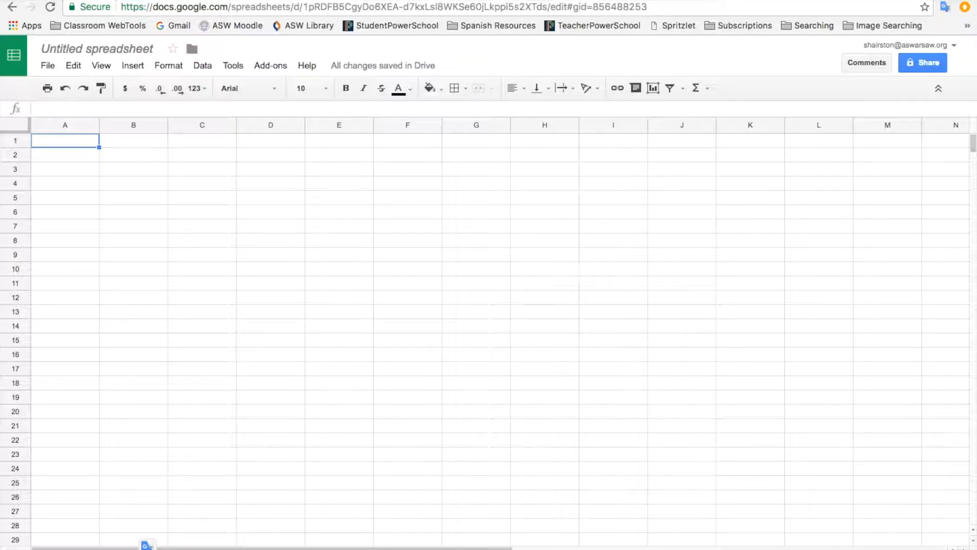
{"action": "left_click", "coordinate": [100, 549]}
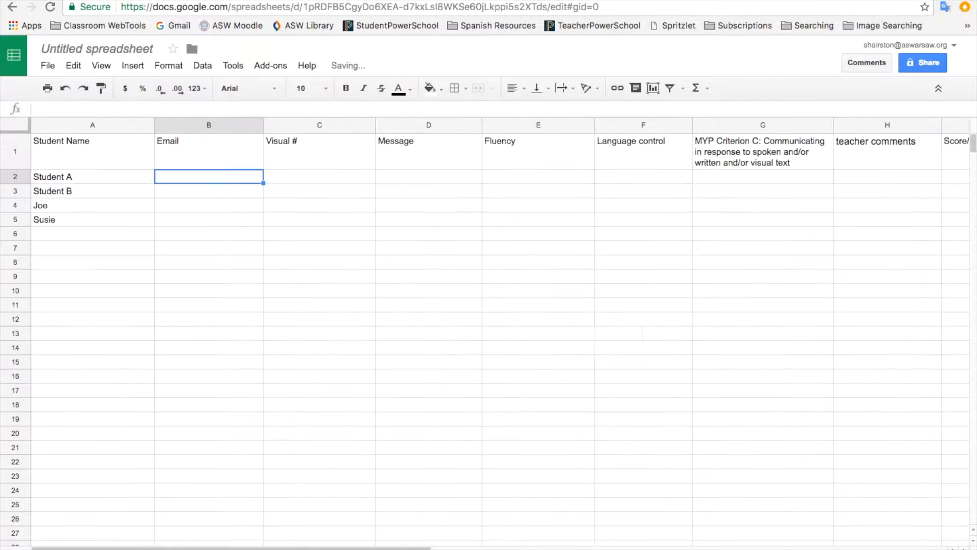
{"action": "left_click", "coordinate": [152, 549]}
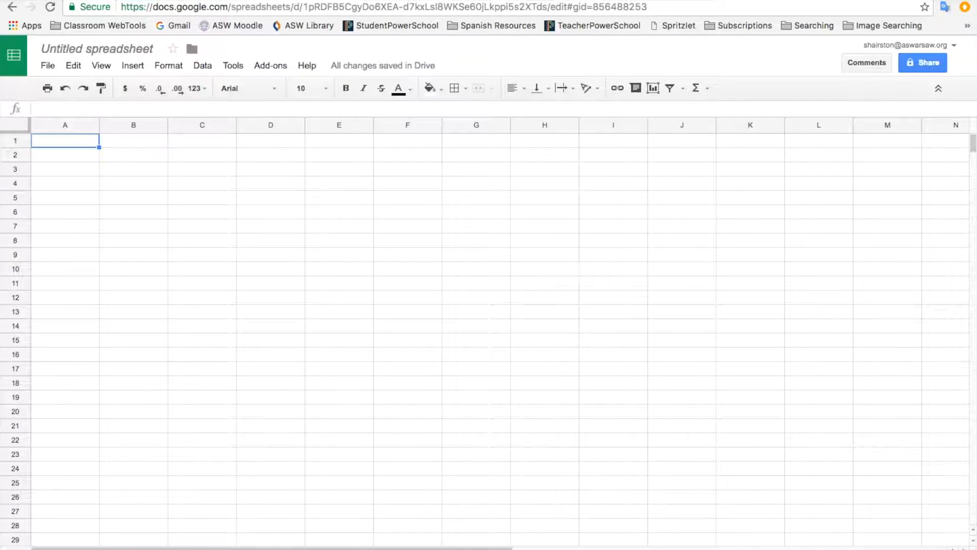
{"action": "left_click", "coordinate": [100, 549]}
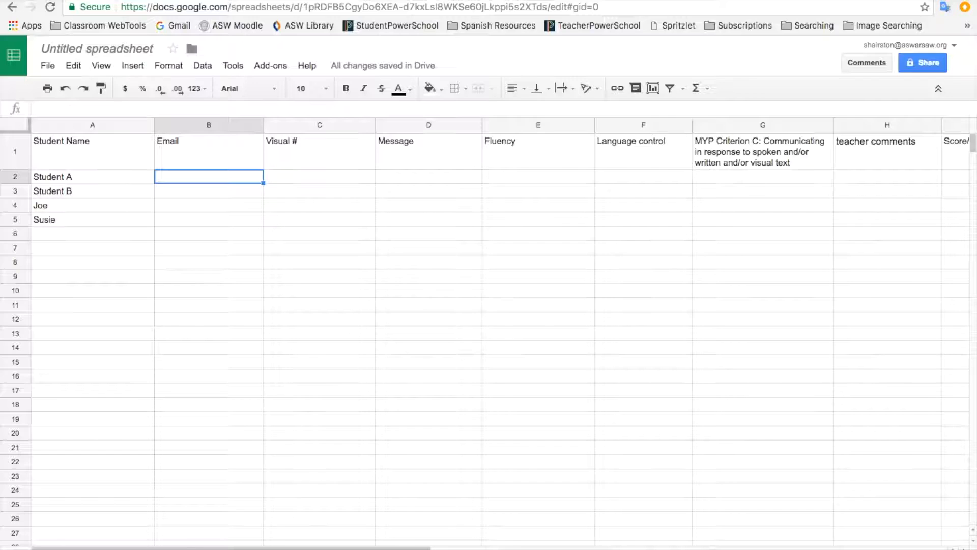
{"action": "left_click", "coordinate": [148, 549]}
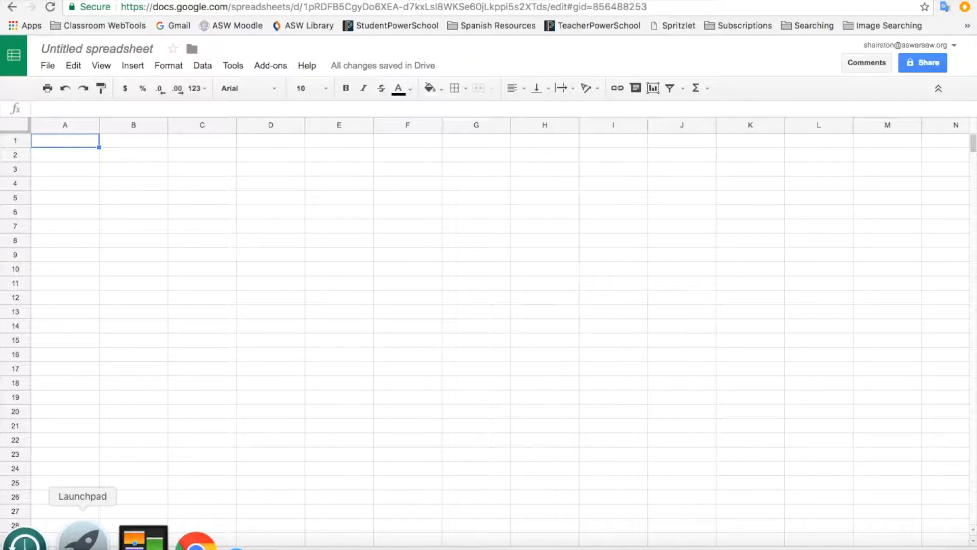
{"action": "left_click", "coordinate": [106, 548]}
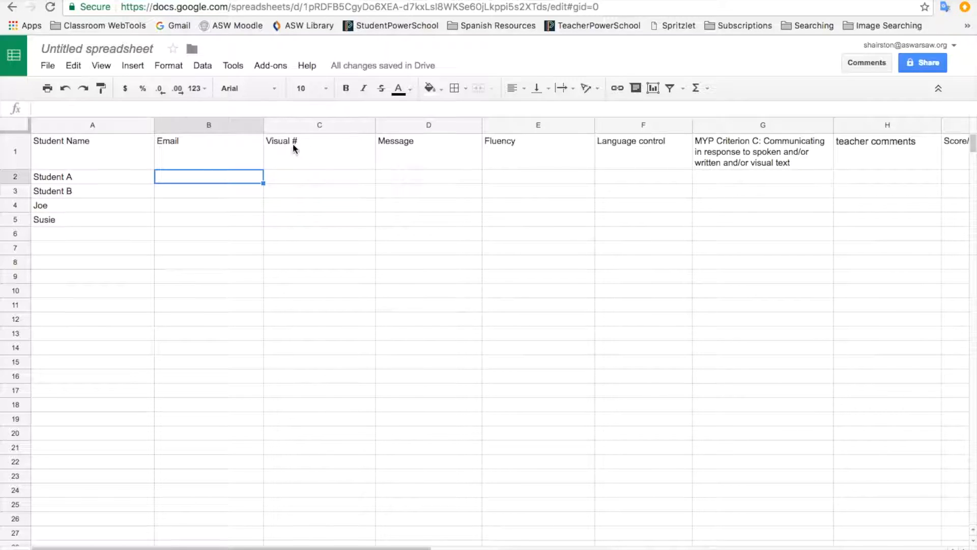
Step: Switch to the Student Feedback Sheet document and open its rubric sheet
{"action": "left_click", "coordinate": [423, 153]}
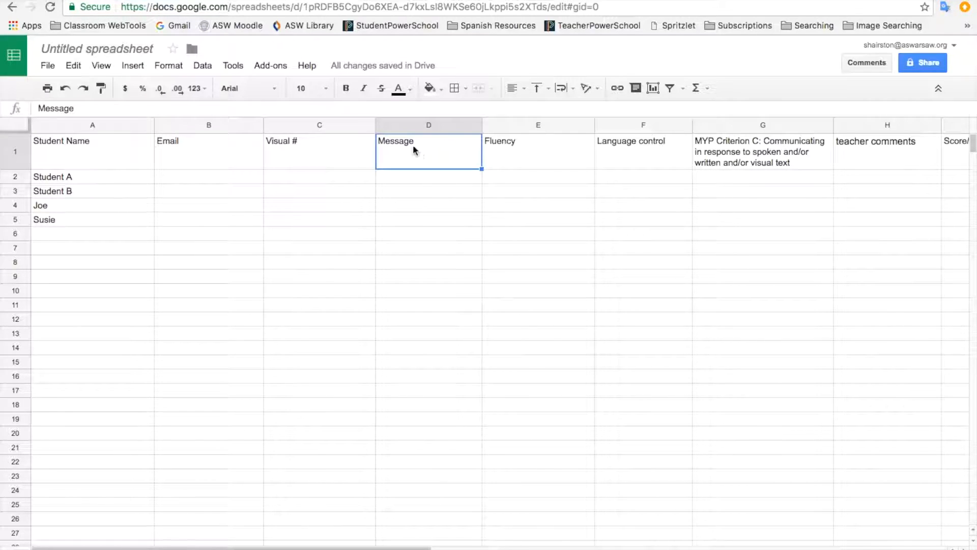
{"action": "left_click", "coordinate": [407, 1]}
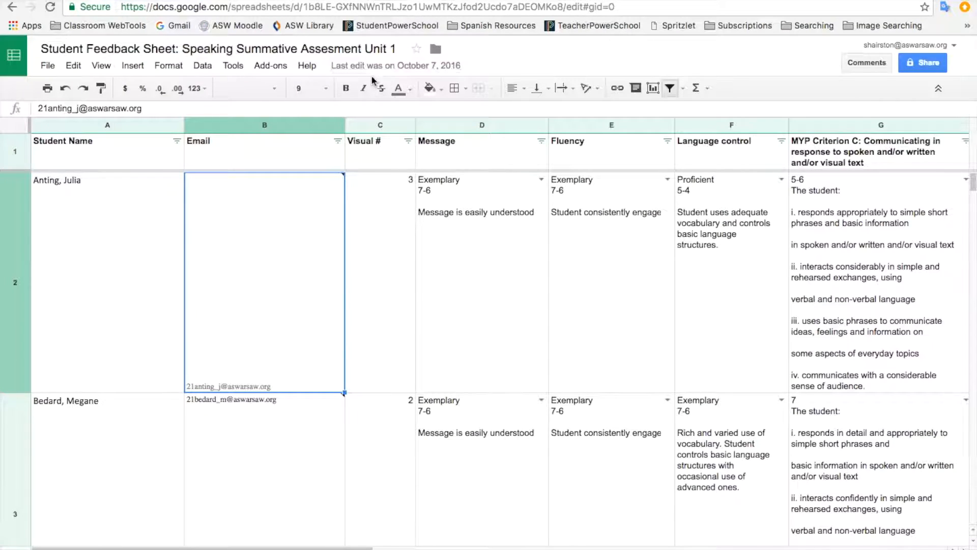
{"action": "mouse_move", "coordinate": [215, 211]}
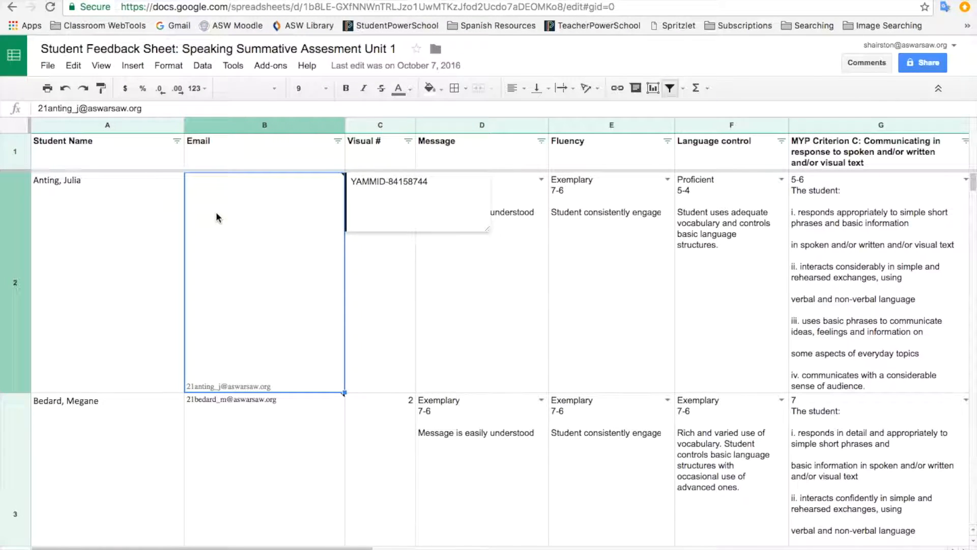
{"action": "left_click", "coordinate": [148, 549]}
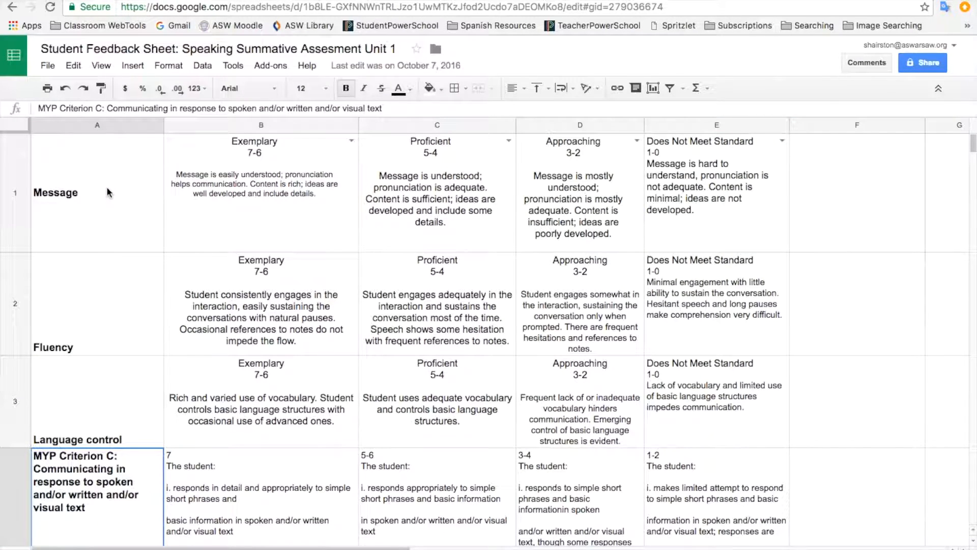
Step: Copy the rubric table from Message through MYP Criterion C, then return to the Untitled spreadsheet
{"action": "left_click", "coordinate": [108, 193]}
{"action": "left_click_drag", "start_coordinate": [107, 191], "coordinate": [760, 342]}
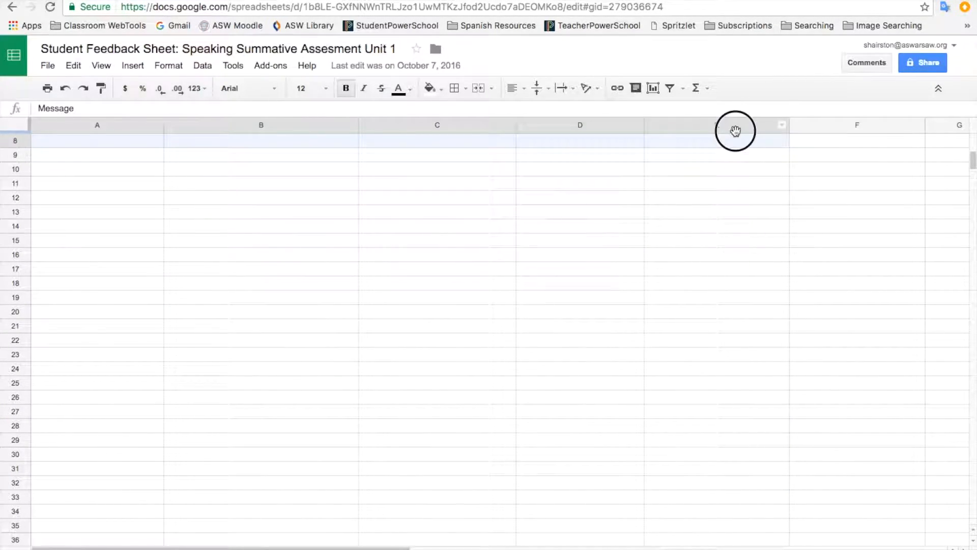
{"action": "left_click_drag", "start_coordinate": [772, 453], "coordinate": [780, 528]}
{"action": "key", "text": "ctrl+c"}
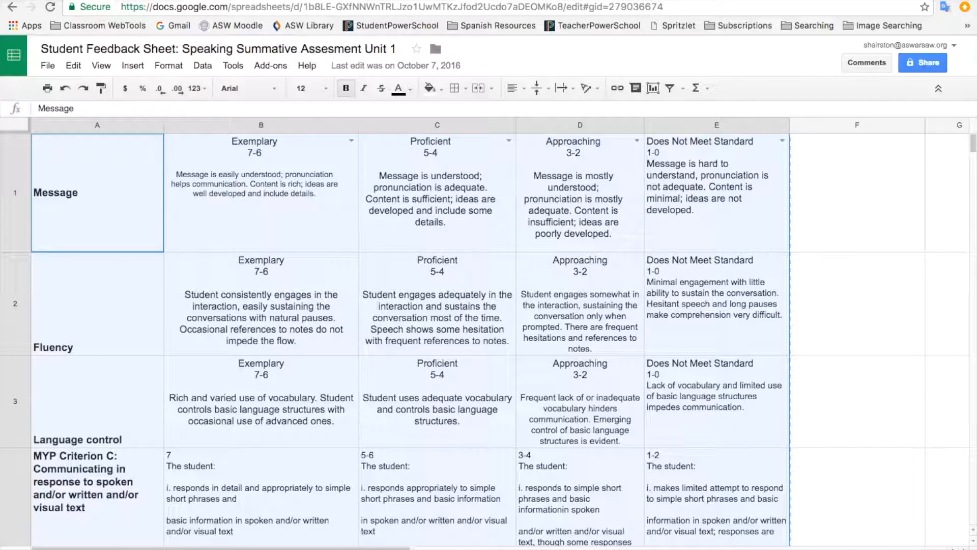
{"action": "left_click", "coordinate": [290, 0]}
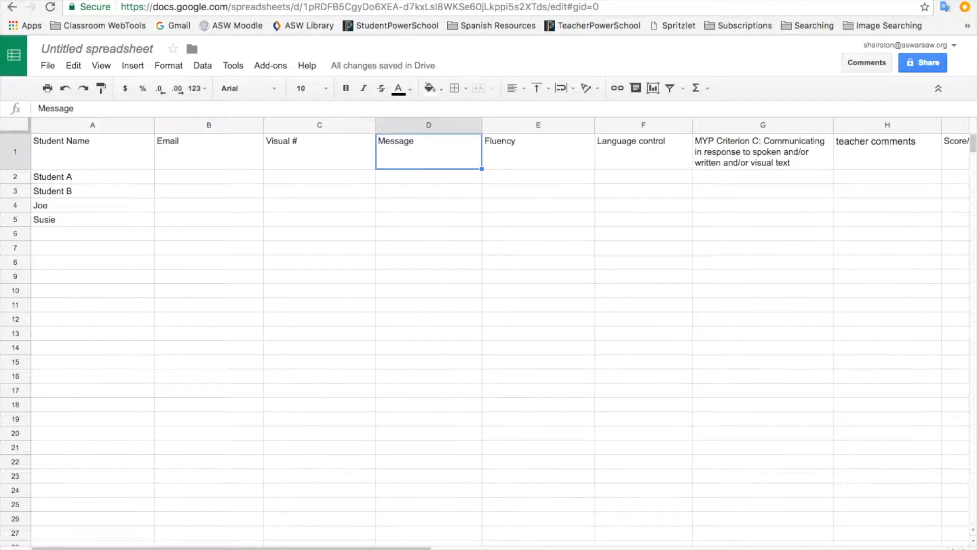
Step: Paste the rubric table at A1 of the empty second sheet
{"action": "left_click", "coordinate": [145, 549]}
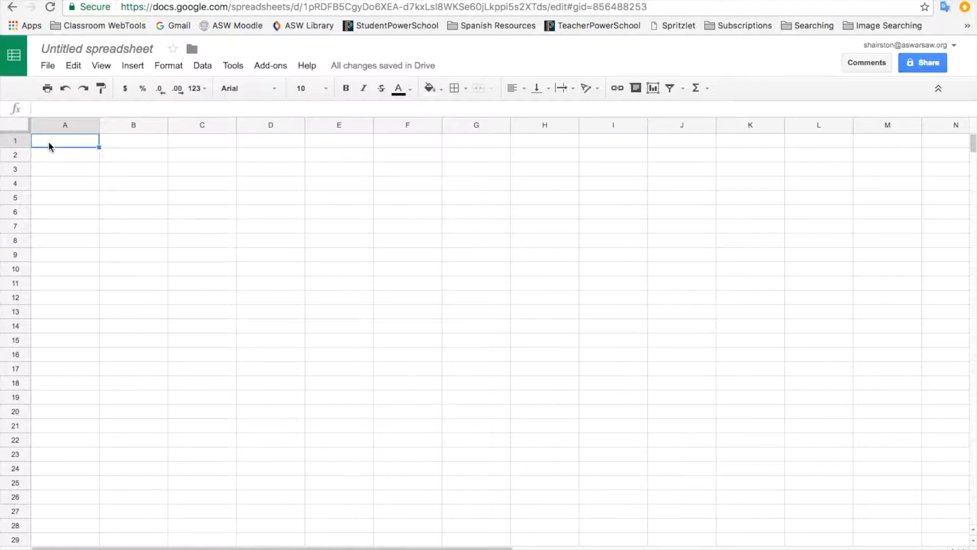
{"action": "key", "text": "ctrl+v"}
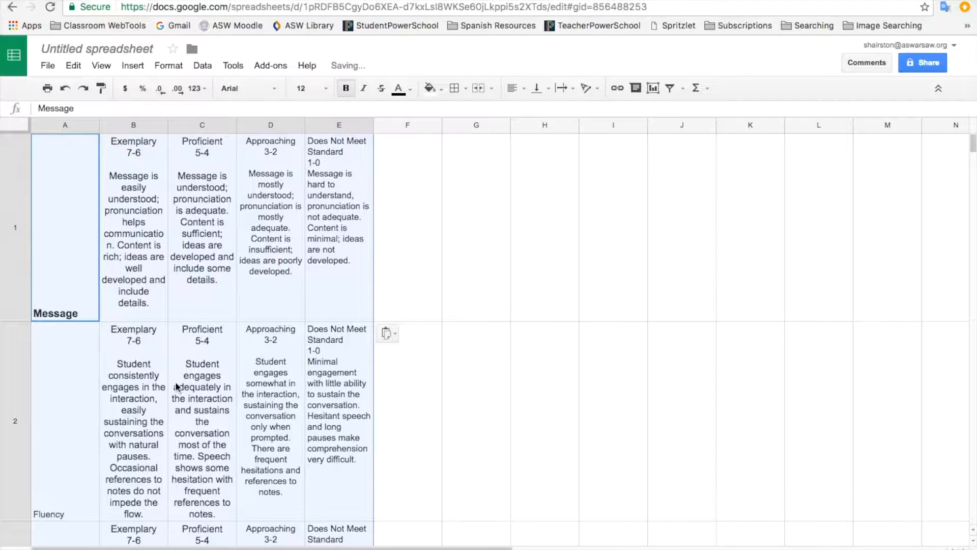
{"action": "left_click", "coordinate": [104, 549]}
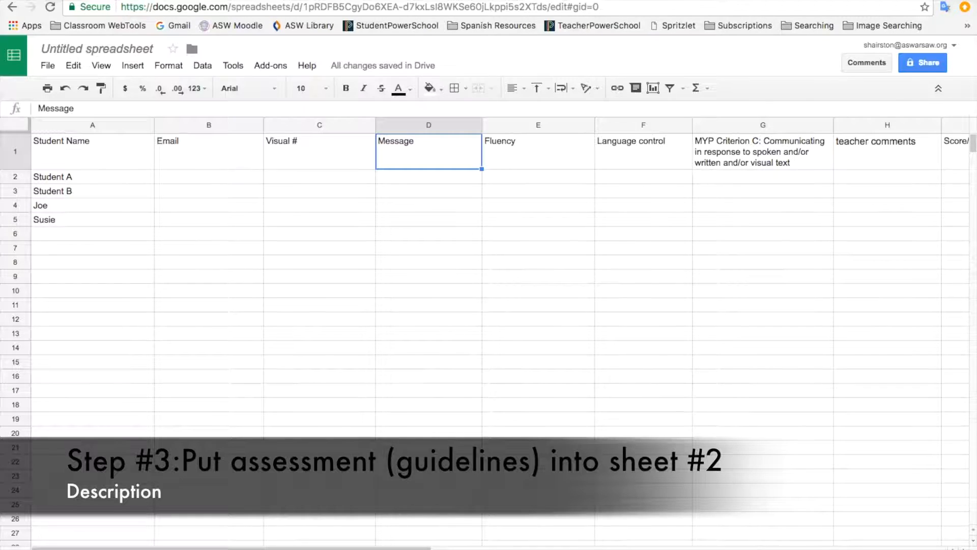
Step: Compare the student and rubric sheets, ending back on the student sheet
{"action": "left_click", "coordinate": [146, 549]}
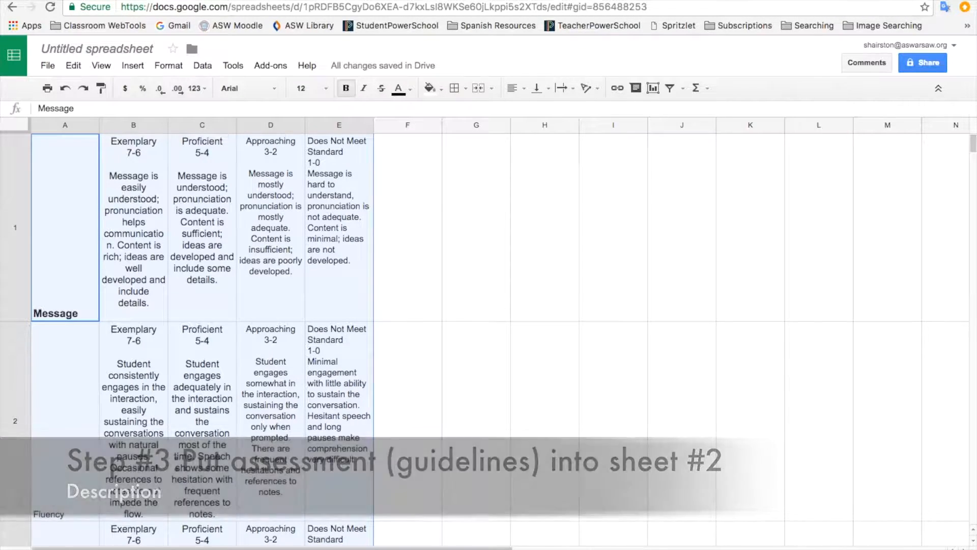
{"action": "left_click", "coordinate": [104, 549]}
{"action": "left_click", "coordinate": [144, 548]}
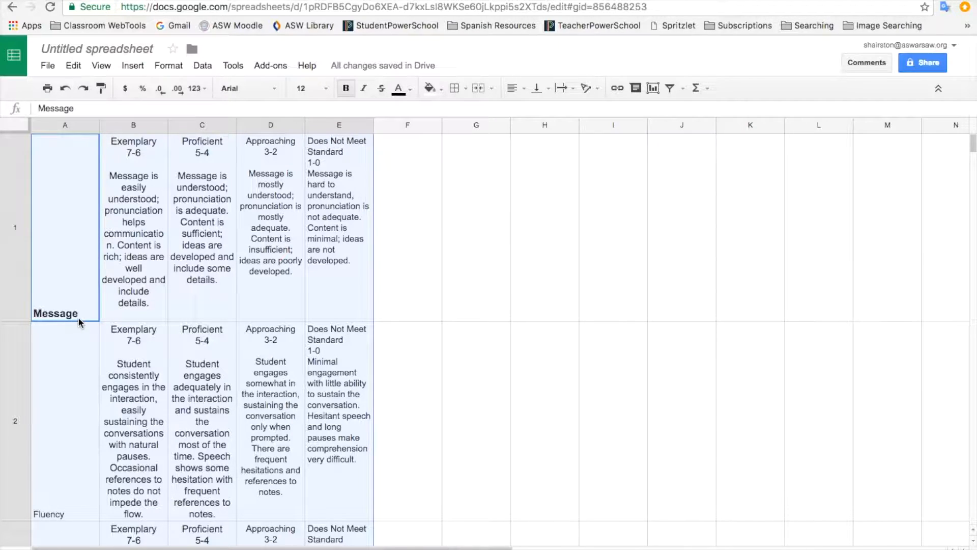
{"action": "left_click", "coordinate": [88, 548]}
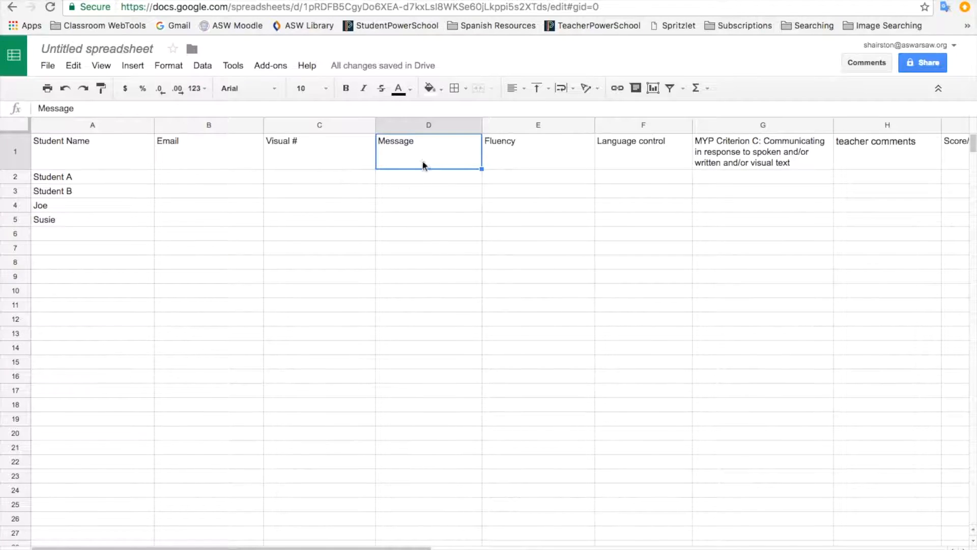
{"action": "left_click", "coordinate": [143, 549]}
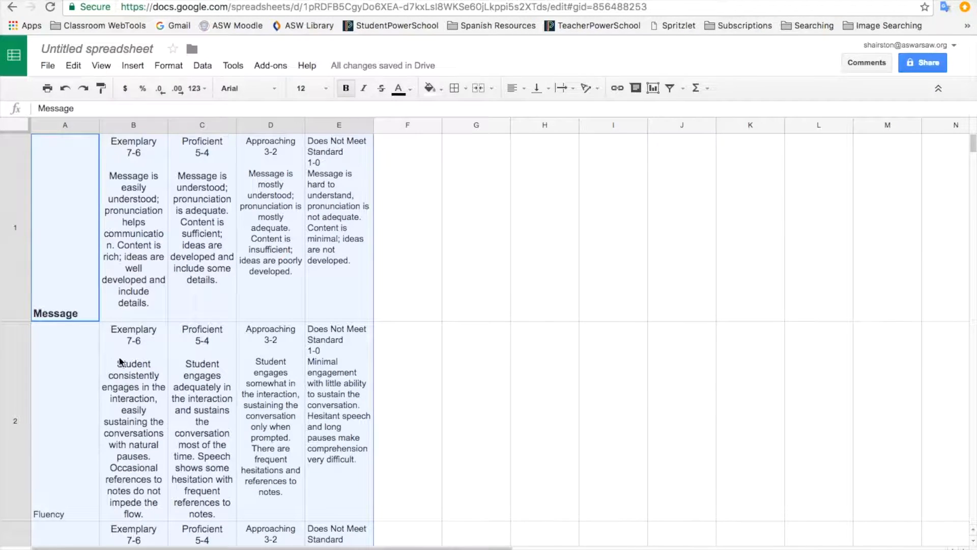
{"action": "mouse_move", "coordinate": [92, 548]}
{"action": "mouse_move", "coordinate": [93, 547]}
{"action": "left_mouse_down"}
{"action": "mouse_move", "coordinate": [113, 504]}
{"action": "mouse_move", "coordinate": [99, 546]}
{"action": "left_mouse_up"}
{"action": "left_click", "coordinate": [96, 548]}
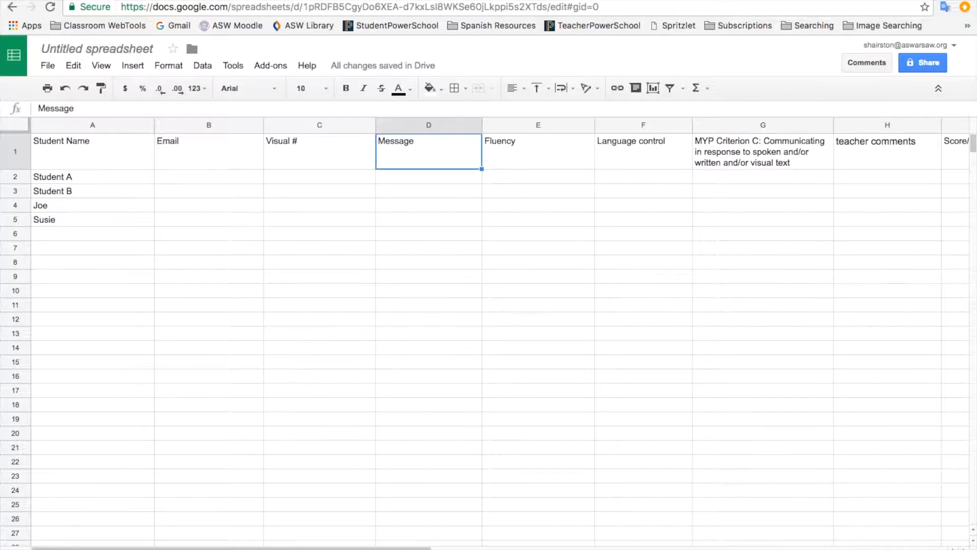
{"action": "left_click", "coordinate": [524, 157]}
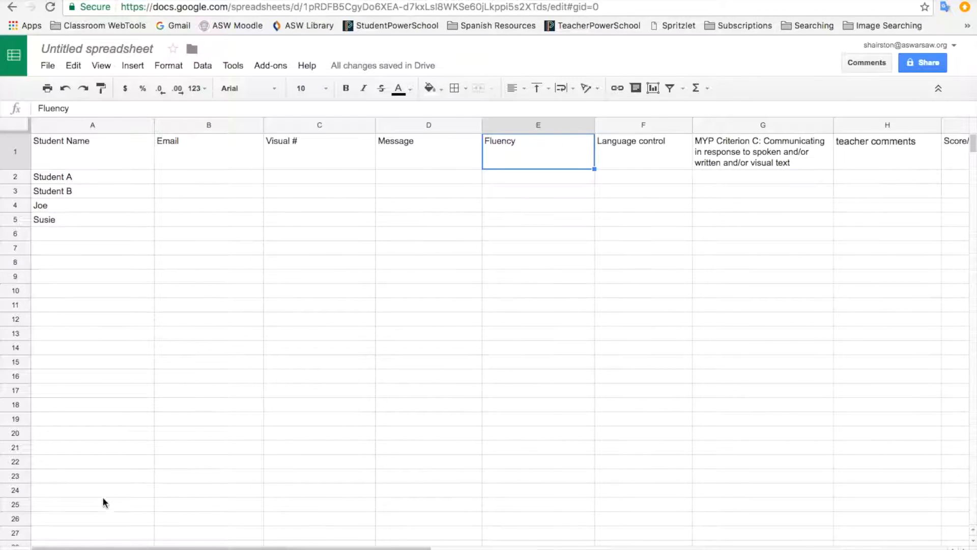
{"action": "left_click", "coordinate": [143, 548]}
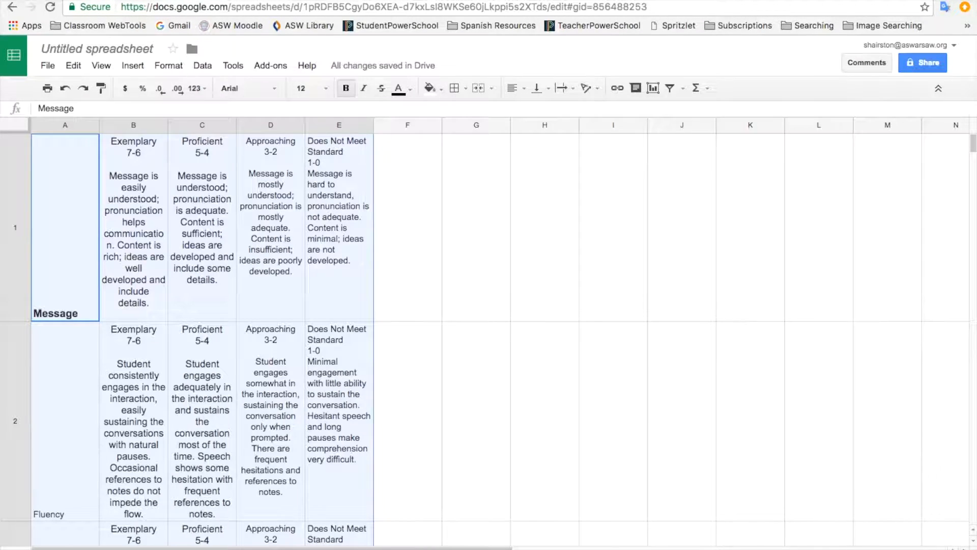
{"action": "left_click", "coordinate": [81, 548]}
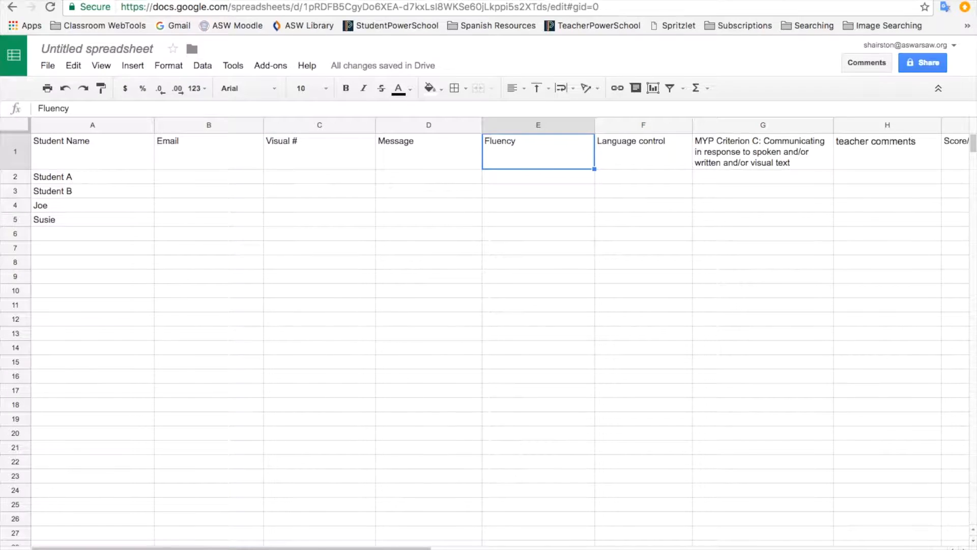
Step: Open Data > Data validation for cell D2, the first Message entry
{"action": "left_click", "coordinate": [314, 181]}
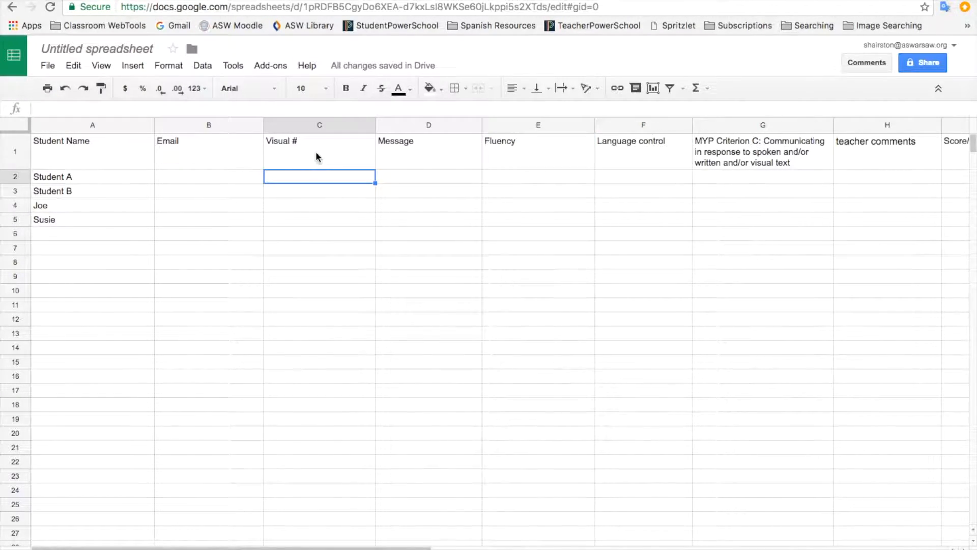
{"action": "left_click", "coordinate": [416, 176]}
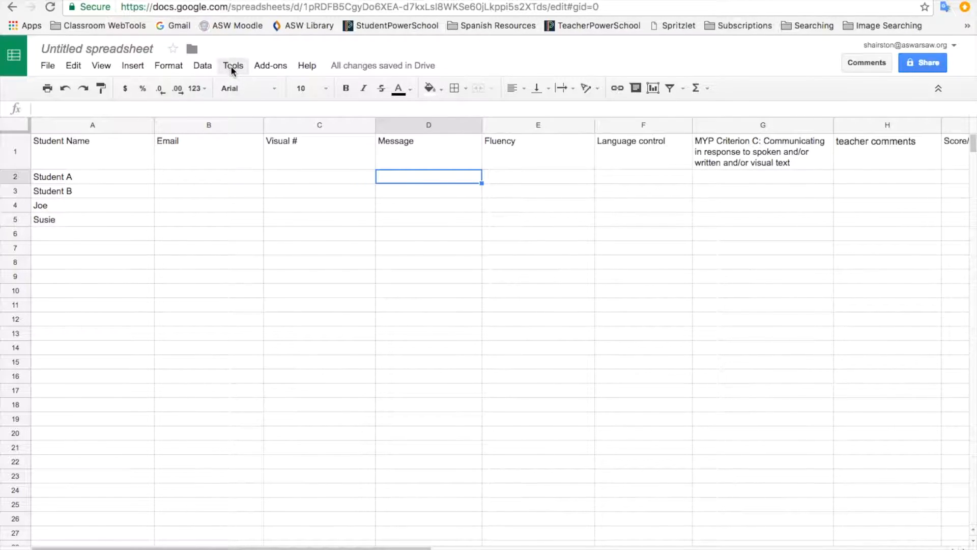
{"action": "left_click", "coordinate": [202, 66]}
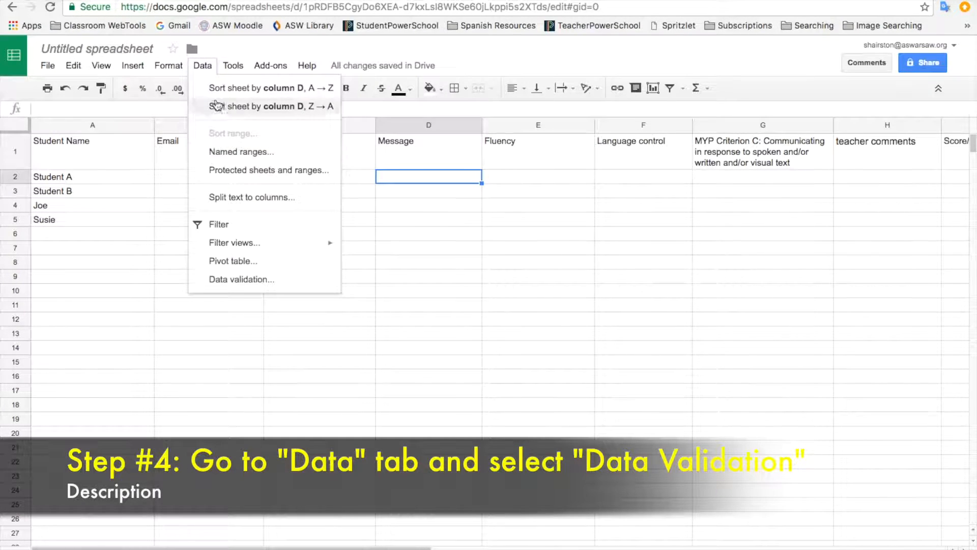
{"action": "left_click", "coordinate": [220, 281]}
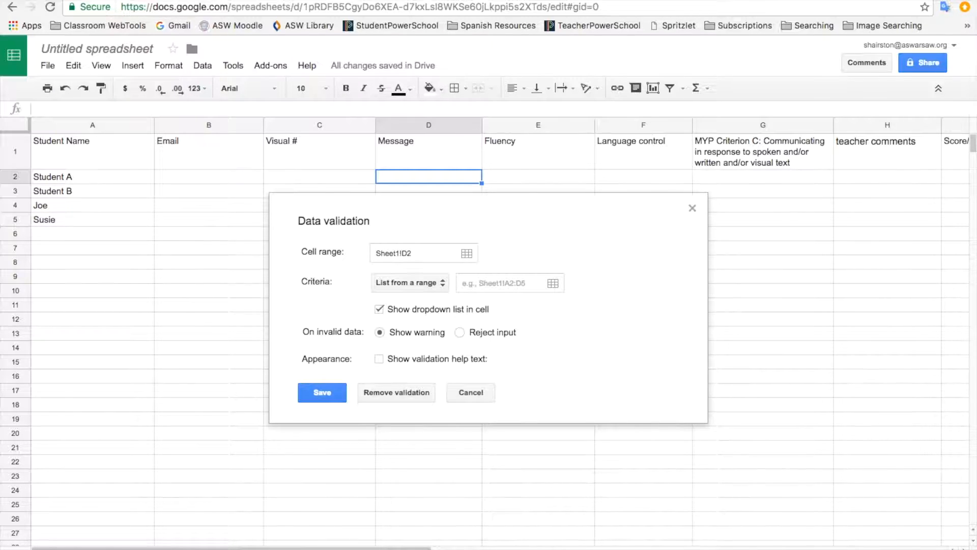
Step: Make D2 a dropdown list drawn from 'Rubric '!B1:E1 and save the rule
{"action": "left_click", "coordinate": [145, 548]}
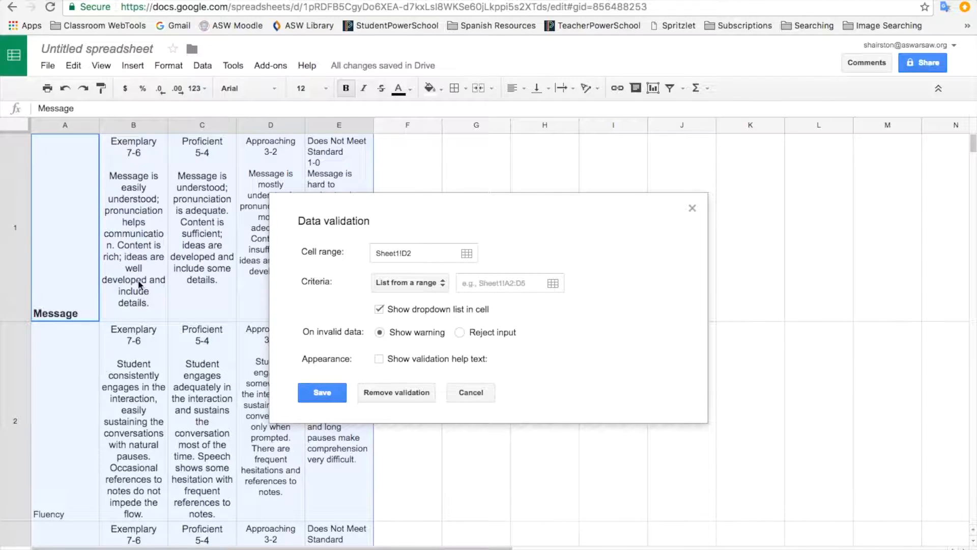
{"action": "left_click", "coordinate": [135, 300]}
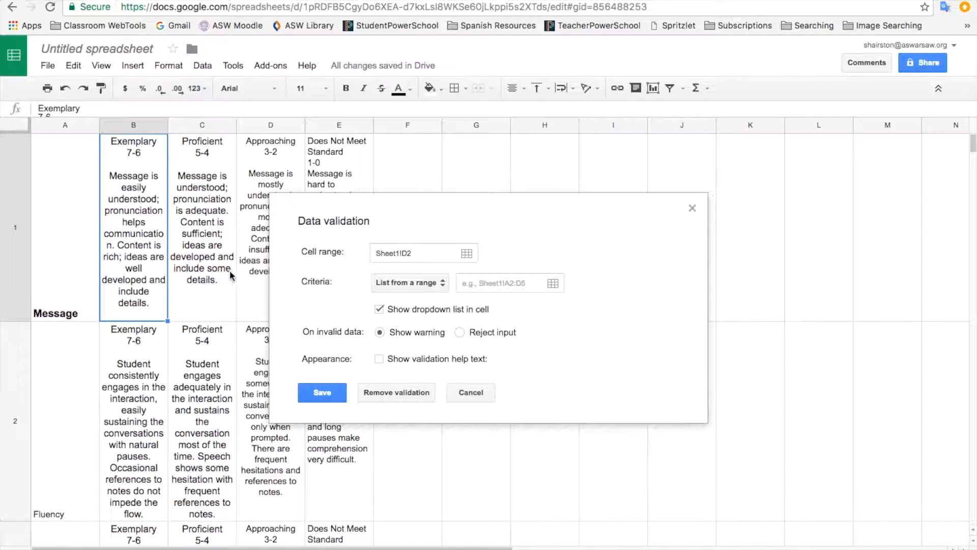
{"action": "left_click_drag", "start_coordinate": [393, 219], "coordinate": [581, 273]}
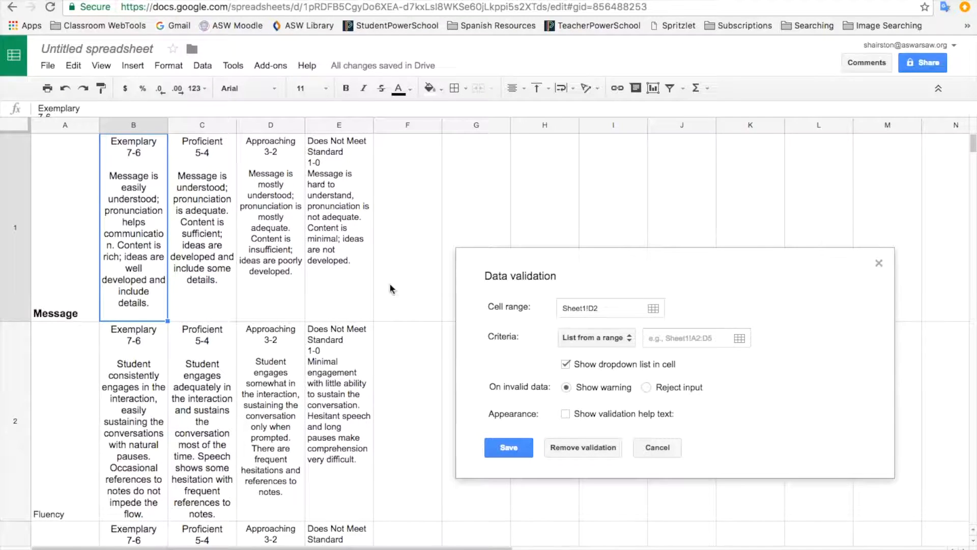
{"action": "left_click", "coordinate": [670, 337]}
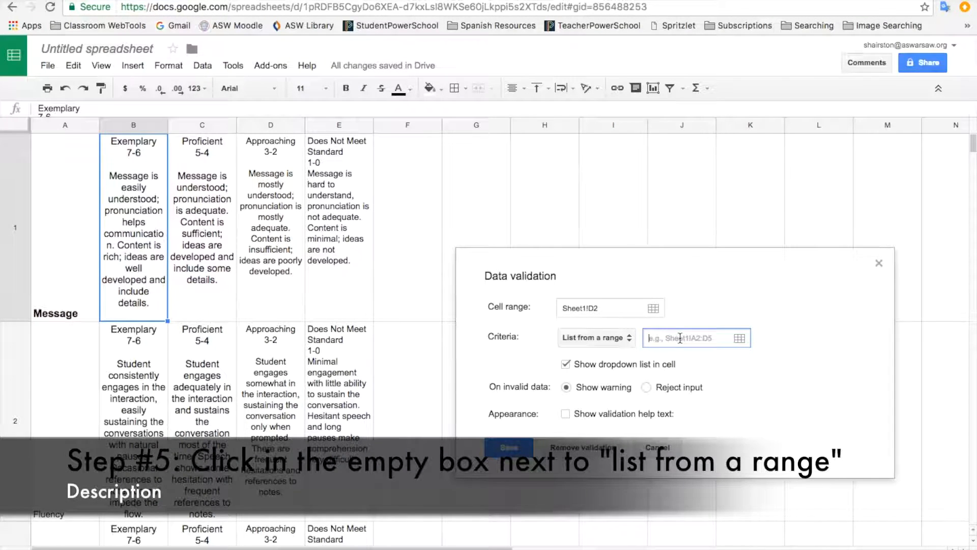
{"action": "left_click_drag", "start_coordinate": [135, 277], "coordinate": [326, 281]}
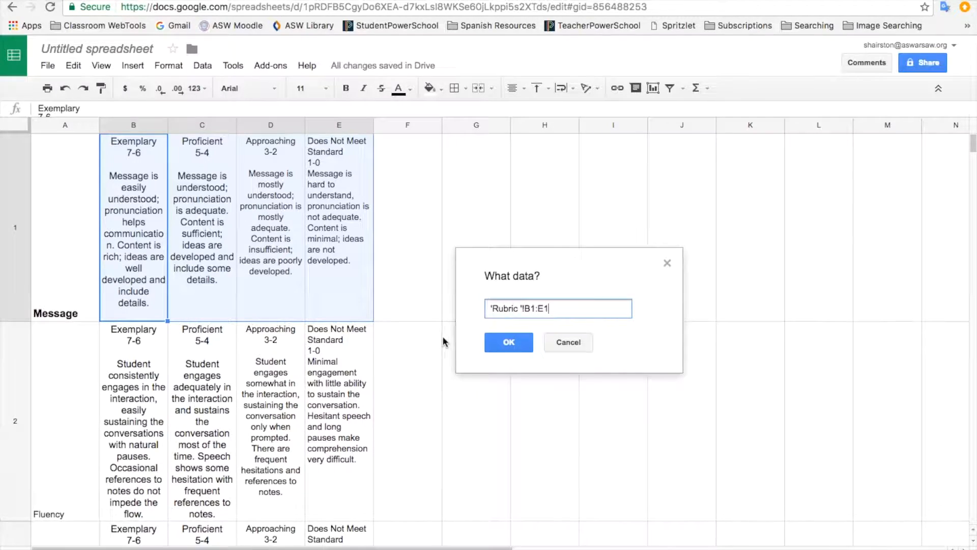
{"action": "left_click", "coordinate": [511, 347]}
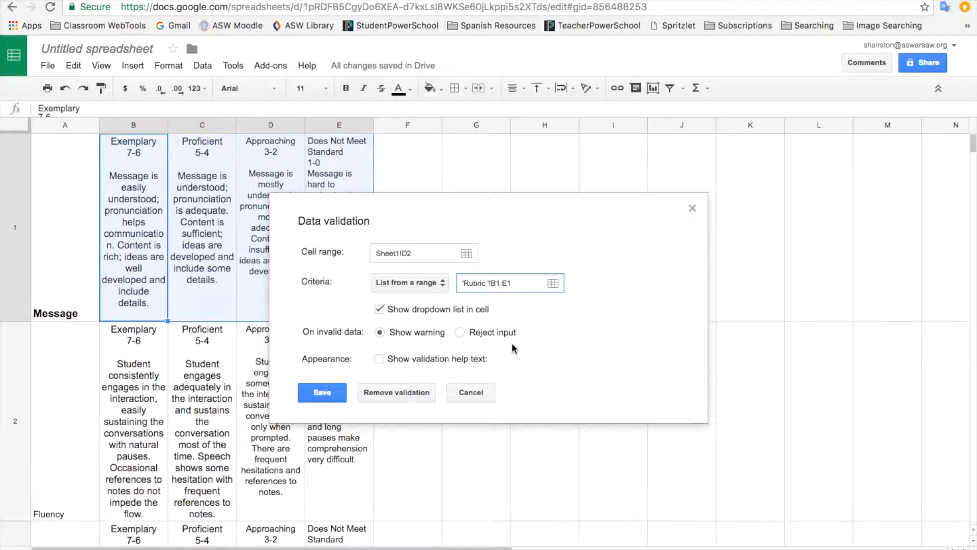
{"action": "left_click", "coordinate": [324, 394]}
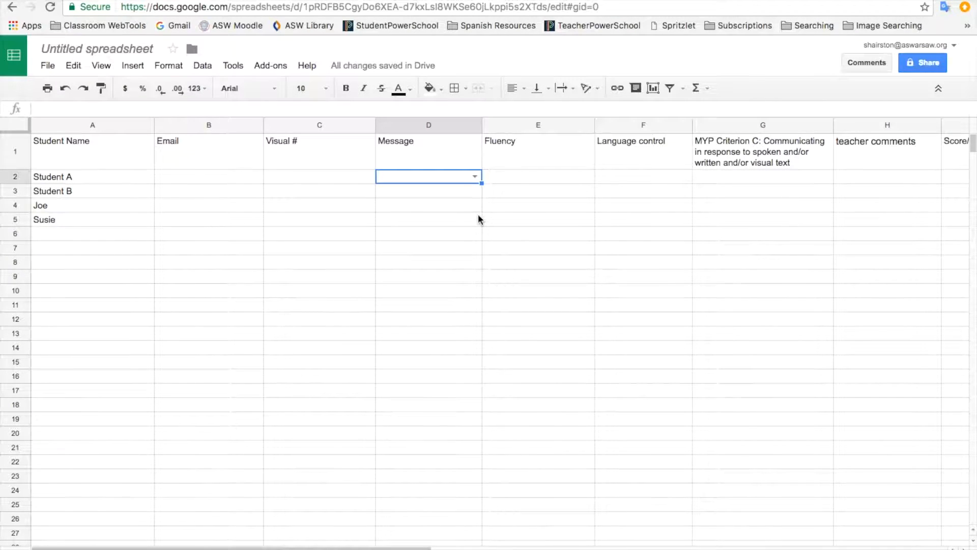
{"action": "left_click", "coordinate": [474, 178]}
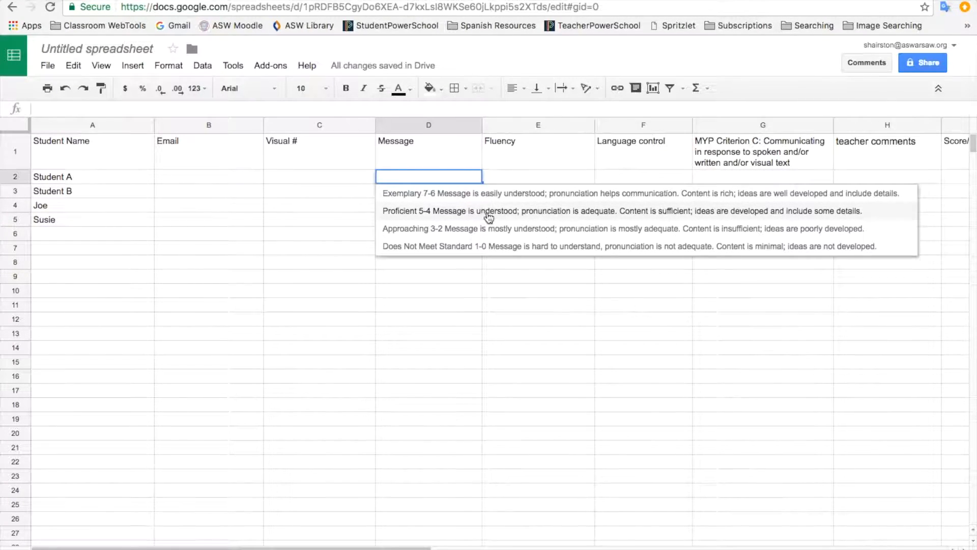
{"action": "left_click", "coordinate": [465, 264]}
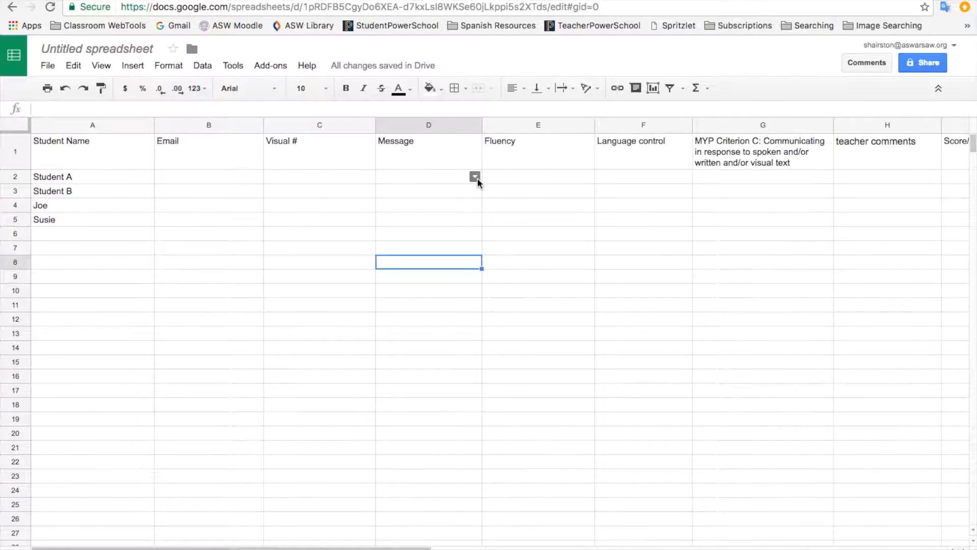
{"action": "left_click", "coordinate": [462, 191]}
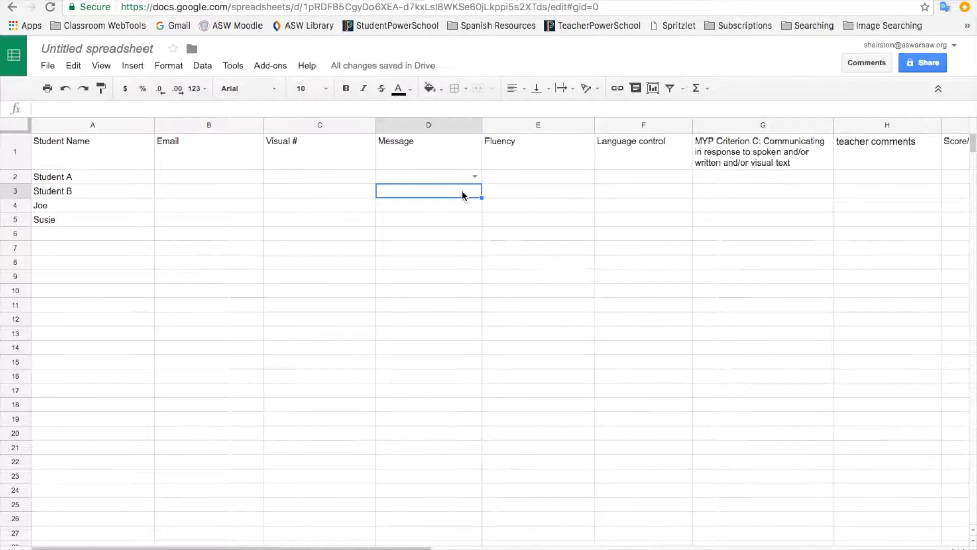
{"action": "left_click", "coordinate": [467, 205]}
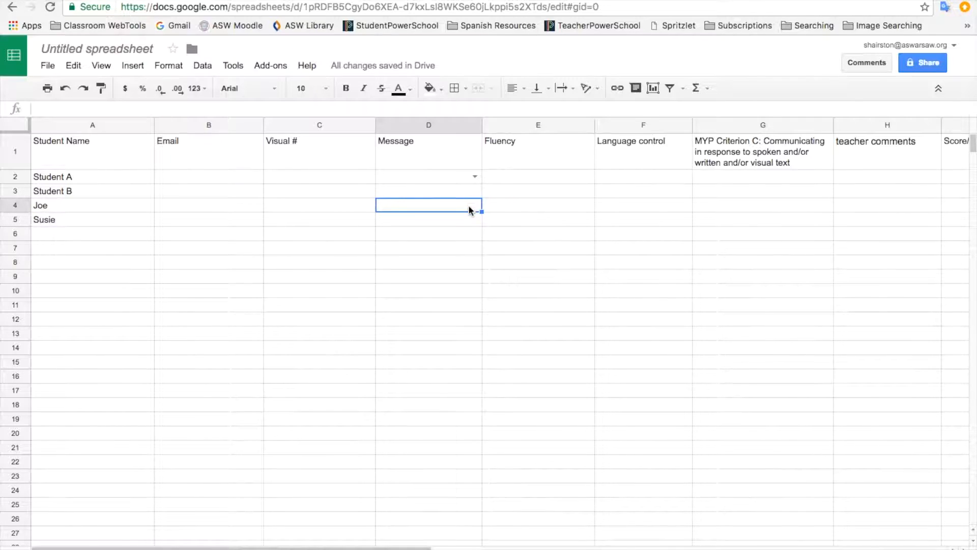
{"action": "left_click", "coordinate": [552, 176]}
{"action": "left_click", "coordinate": [458, 181]}
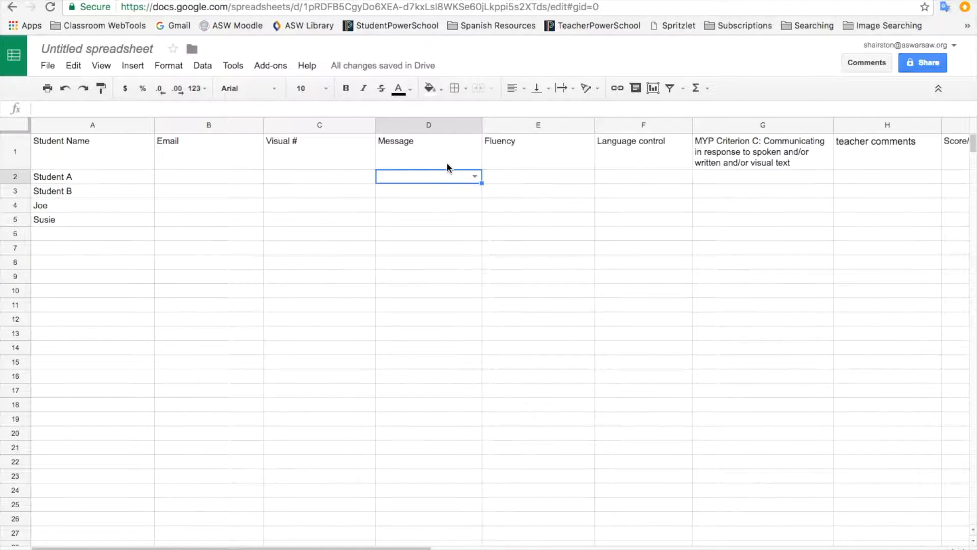
{"action": "left_click", "coordinate": [143, 549]}
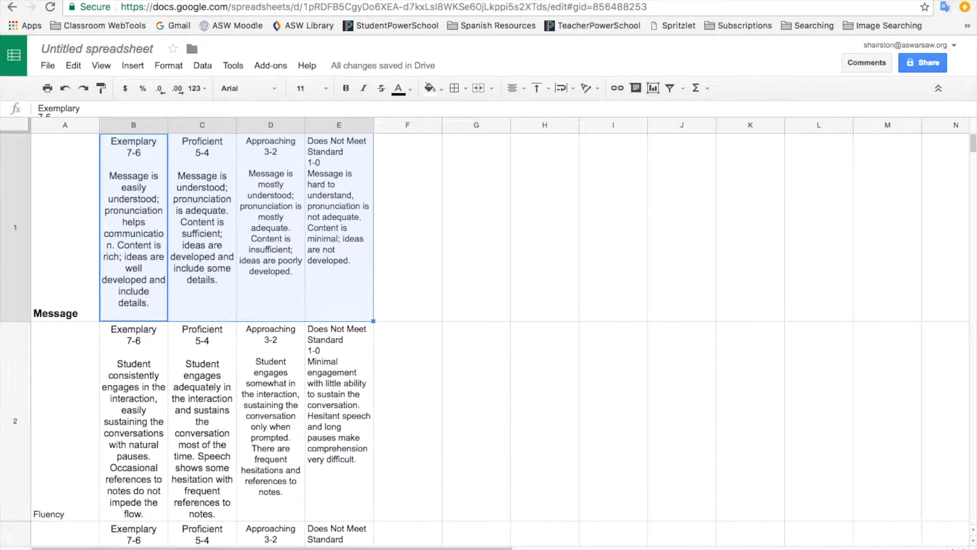
{"action": "left_click", "coordinate": [98, 548]}
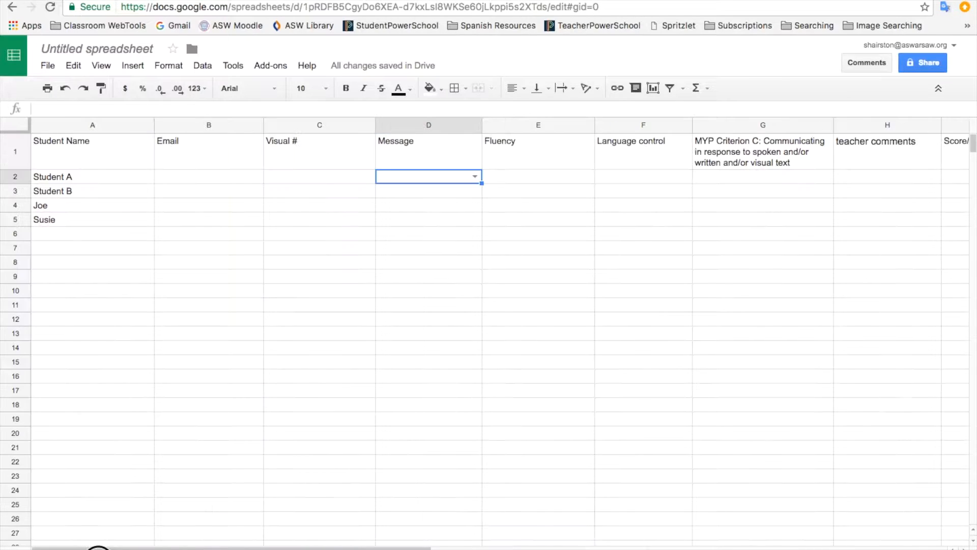
{"action": "left_click", "coordinate": [469, 190]}
{"action": "left_click", "coordinate": [469, 206]}
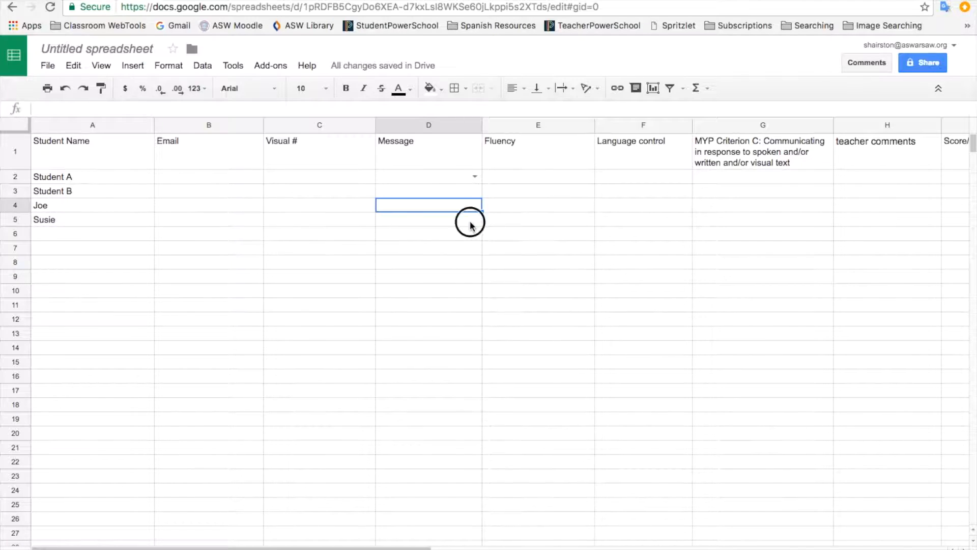
{"action": "left_click", "coordinate": [469, 220]}
{"action": "left_click", "coordinate": [469, 233]}
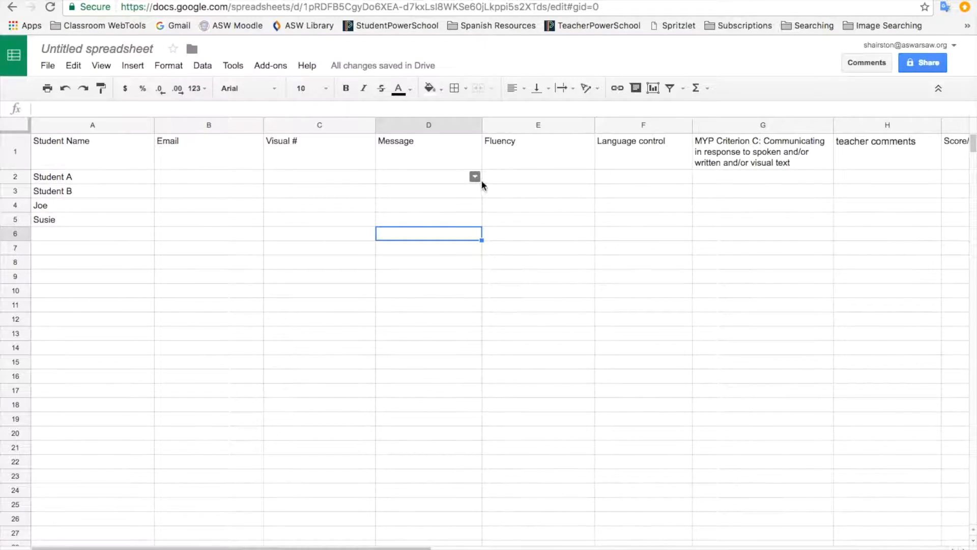
{"action": "left_click", "coordinate": [441, 176]}
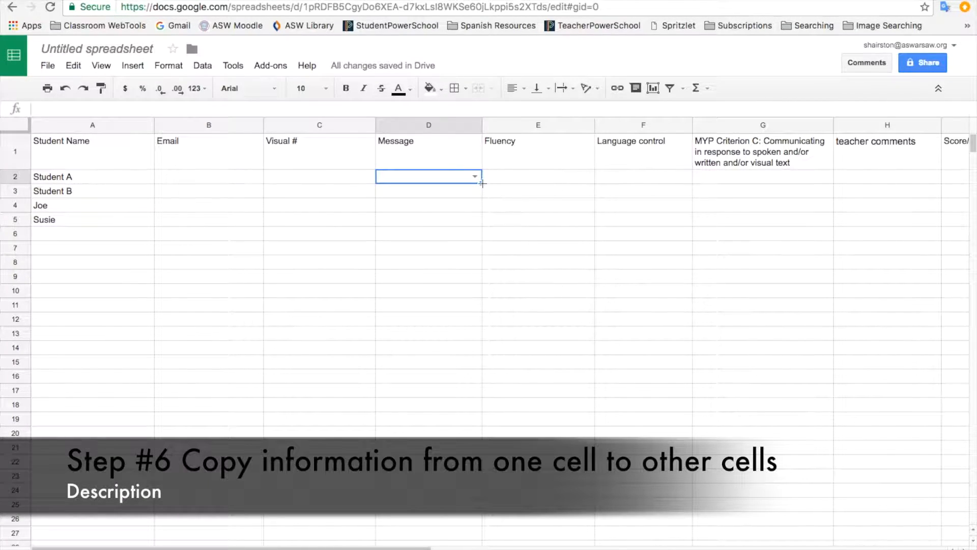
Step: Copy D2's Message dropdown down to D5 and set D5 to Exemplary 7-6
{"action": "left_click_drag", "start_coordinate": [483, 183], "coordinate": [486, 223]}
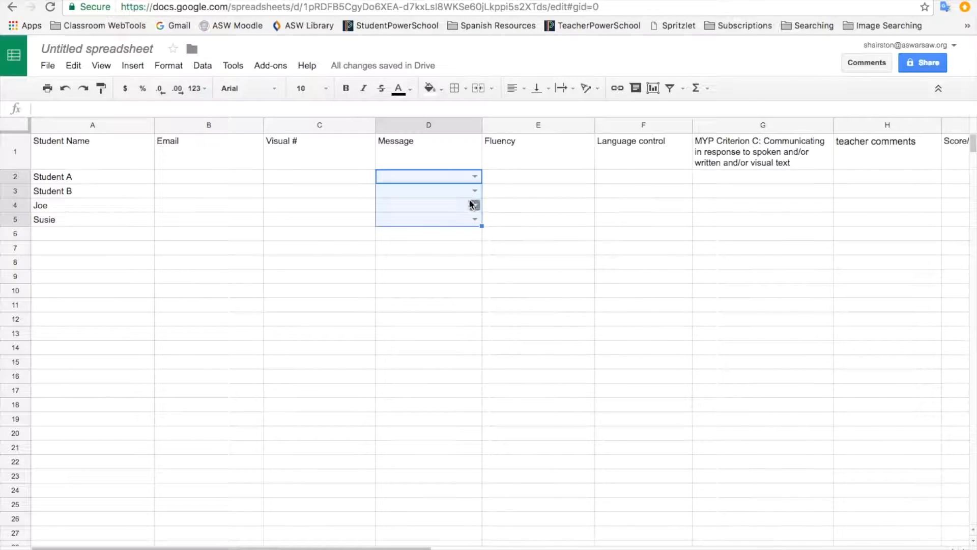
{"action": "left_click", "coordinate": [475, 219]}
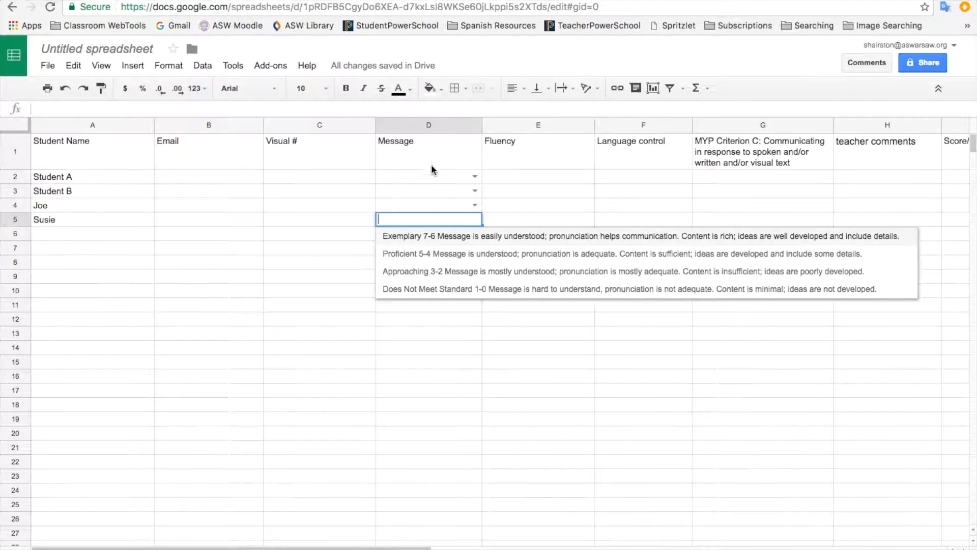
{"action": "left_click", "coordinate": [406, 318]}
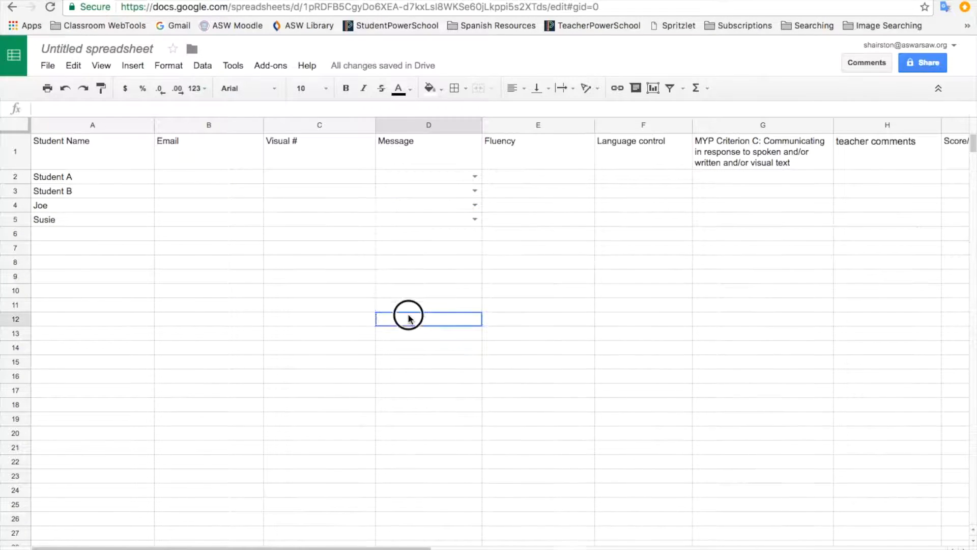
{"action": "left_click", "coordinate": [451, 218]}
{"action": "left_click", "coordinate": [474, 218]}
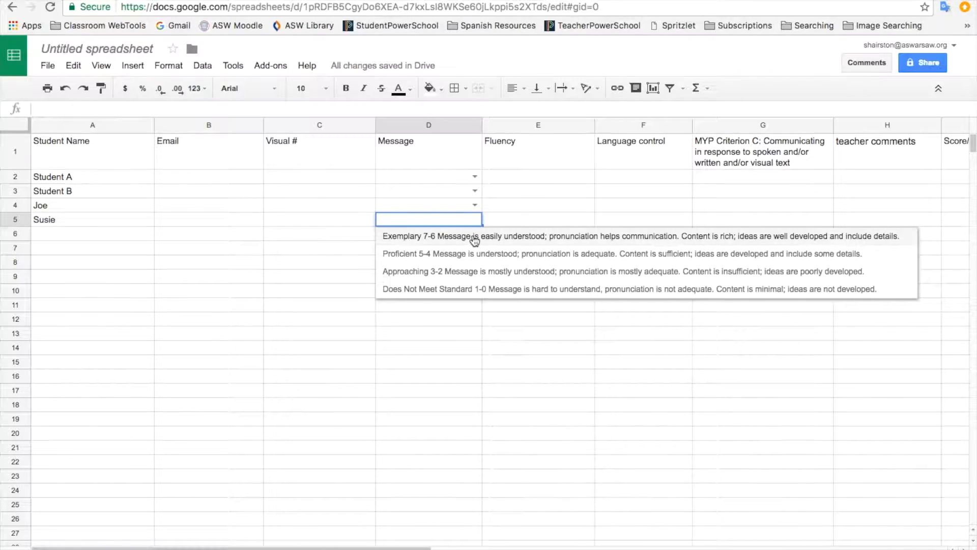
{"action": "left_click", "coordinate": [474, 238]}
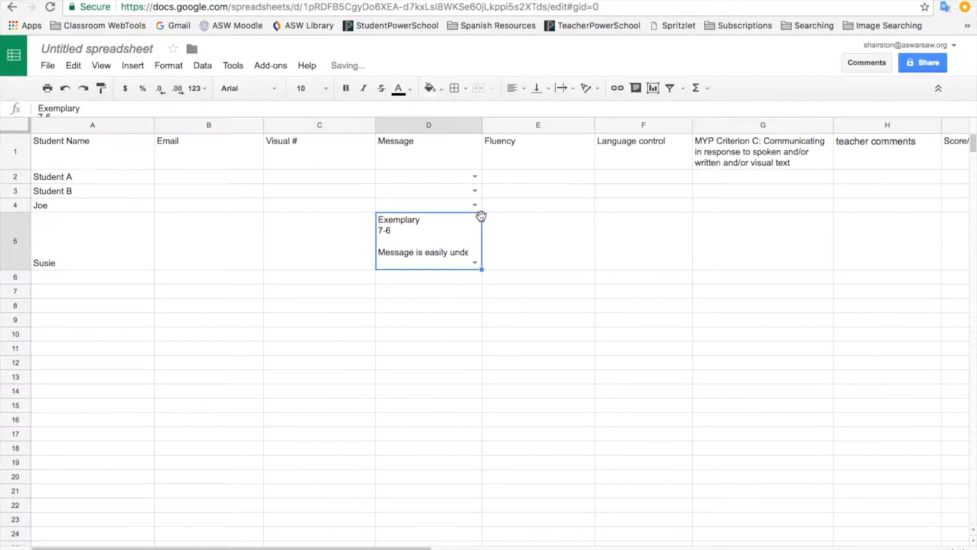
Step: Select E2, the first Fluency cell, and show the Rubric sheet
{"action": "left_click", "coordinate": [536, 151]}
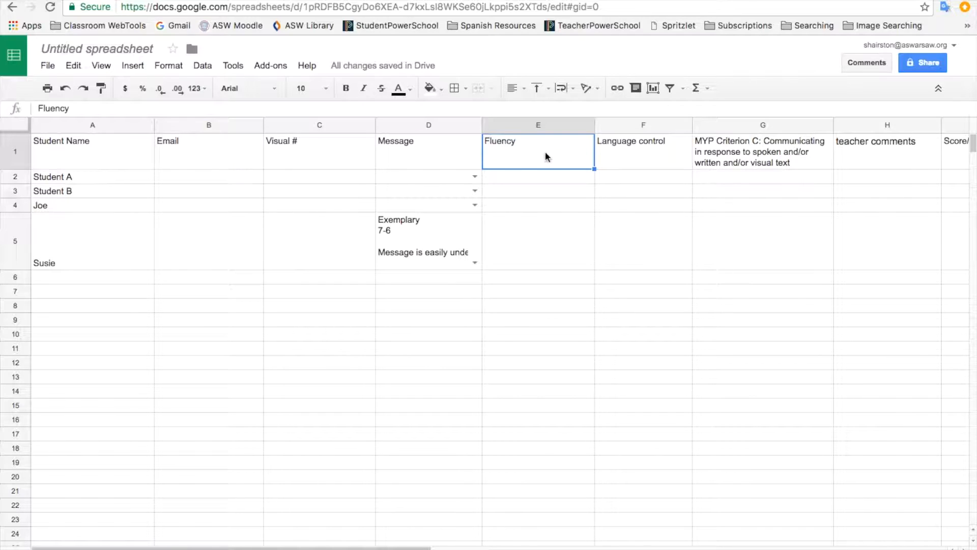
{"action": "left_click", "coordinate": [543, 181]}
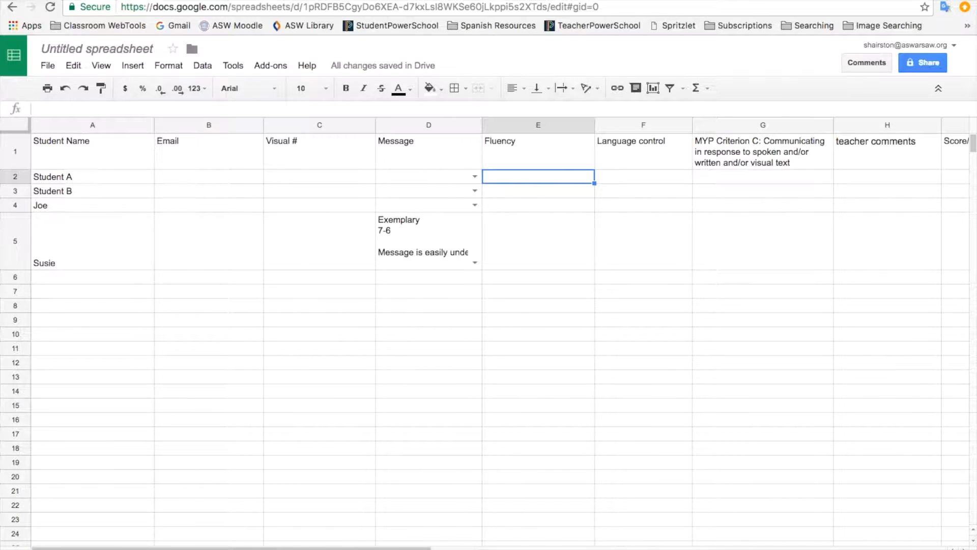
{"action": "left_click", "coordinate": [171, 549]}
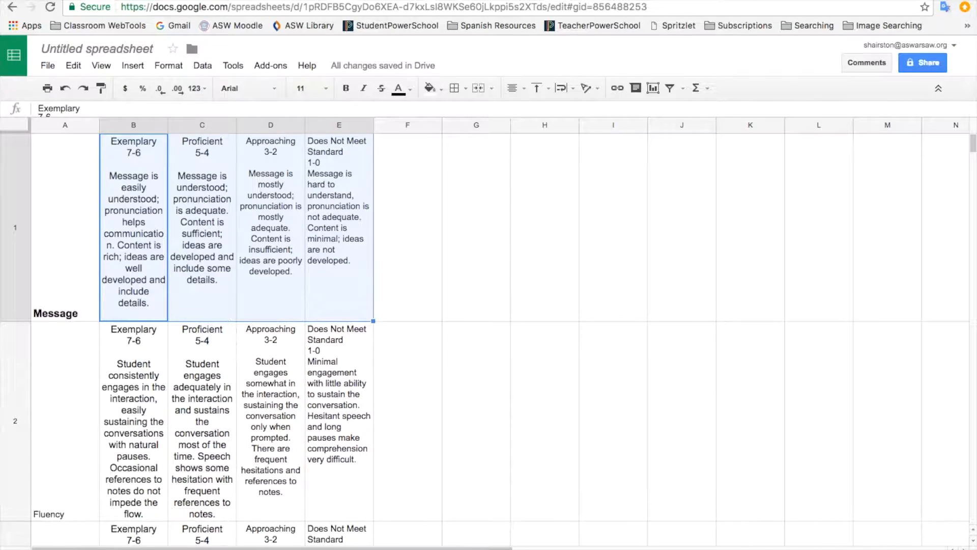
Step: Give cell E2 a dropdown list sourced from the Rubric sheet's Fluency levels B2:E2
{"action": "left_click", "coordinate": [104, 548]}
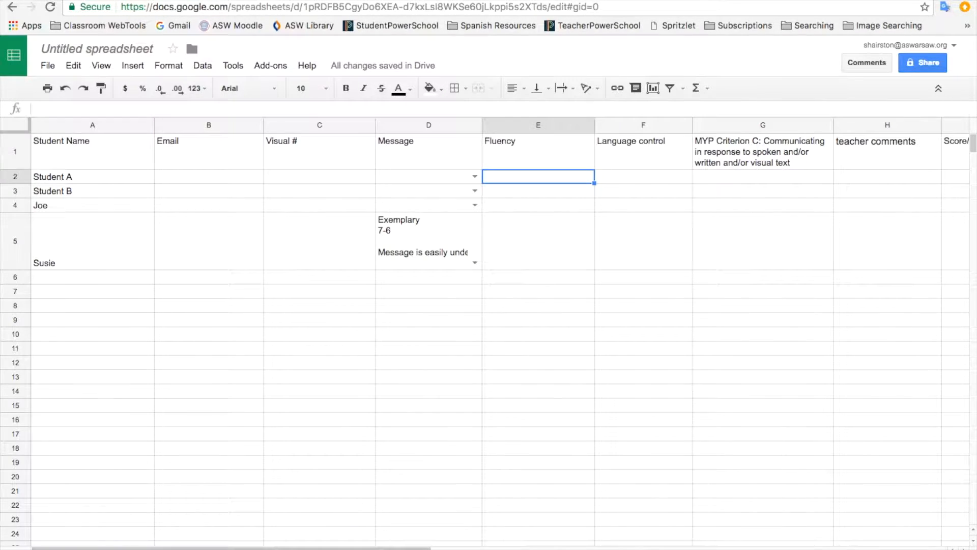
{"action": "left_click", "coordinate": [202, 66]}
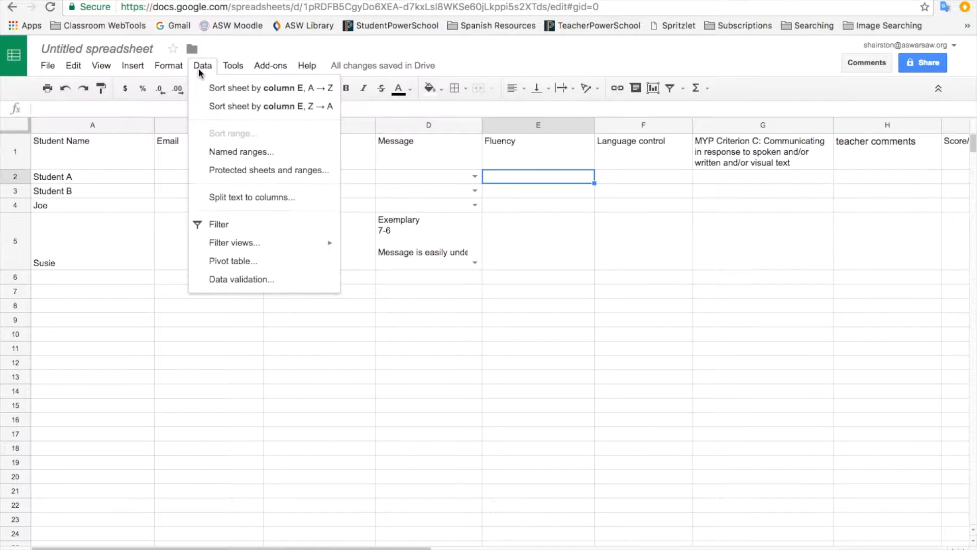
{"action": "left_click", "coordinate": [231, 280]}
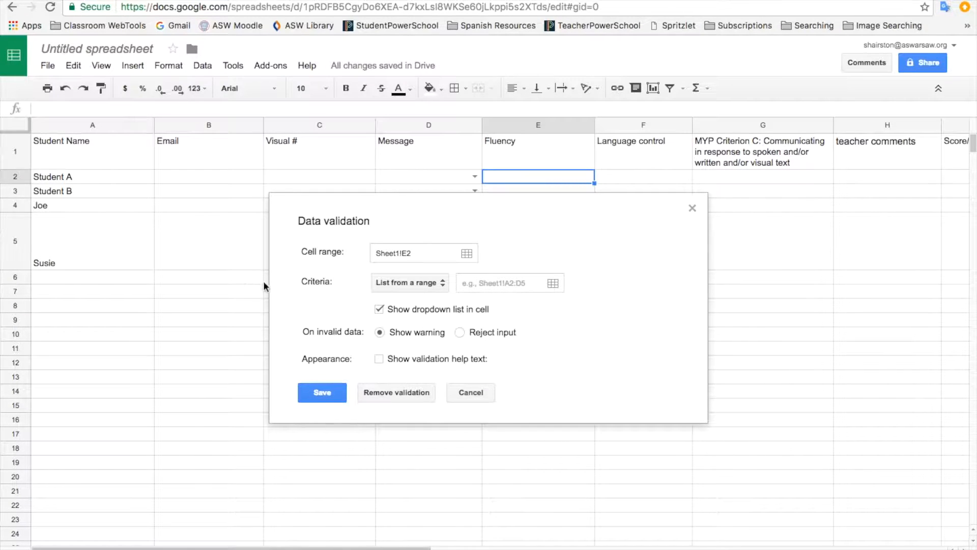
{"action": "left_click", "coordinate": [142, 541]}
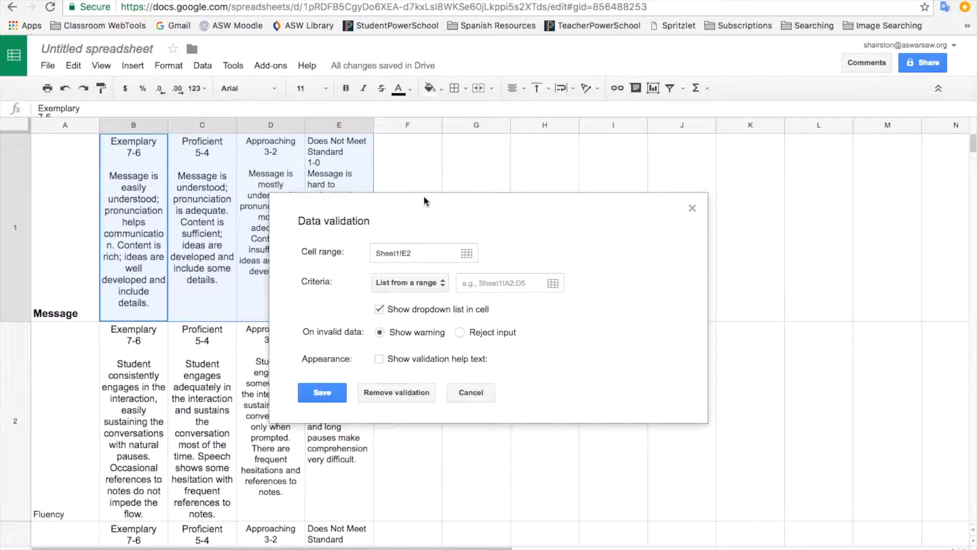
{"action": "left_click_drag", "start_coordinate": [429, 208], "coordinate": [625, 218]}
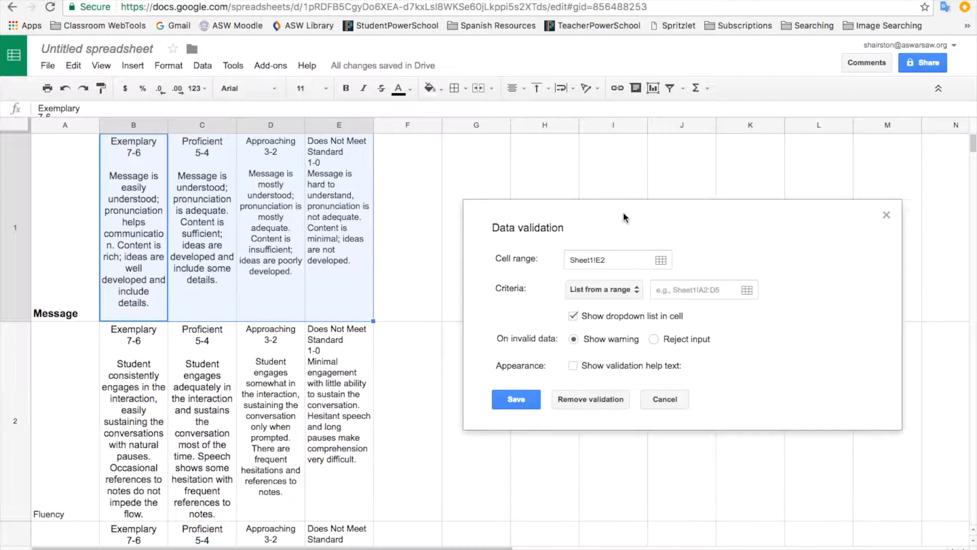
{"action": "left_click", "coordinate": [664, 290]}
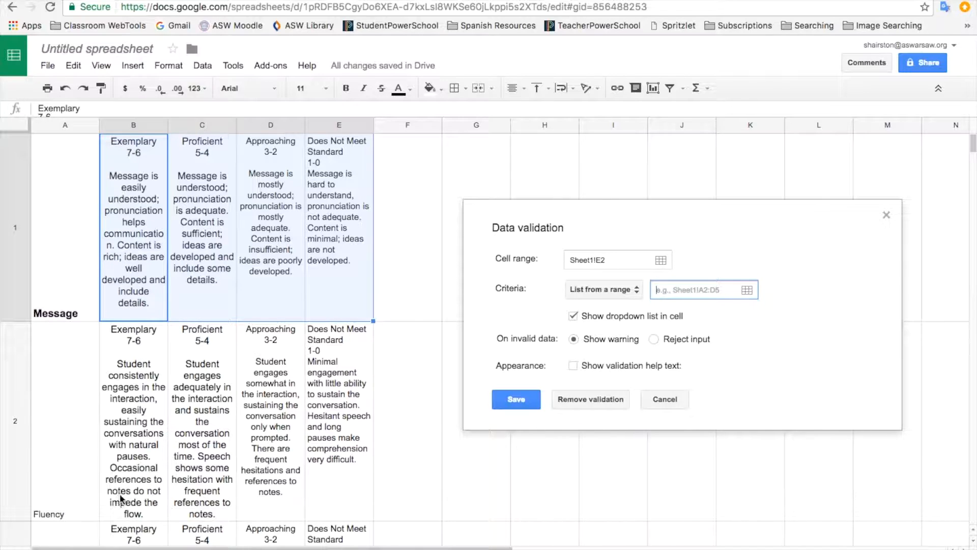
{"action": "left_click", "coordinate": [129, 484]}
{"action": "left_click_drag", "start_coordinate": [144, 487], "coordinate": [343, 484]}
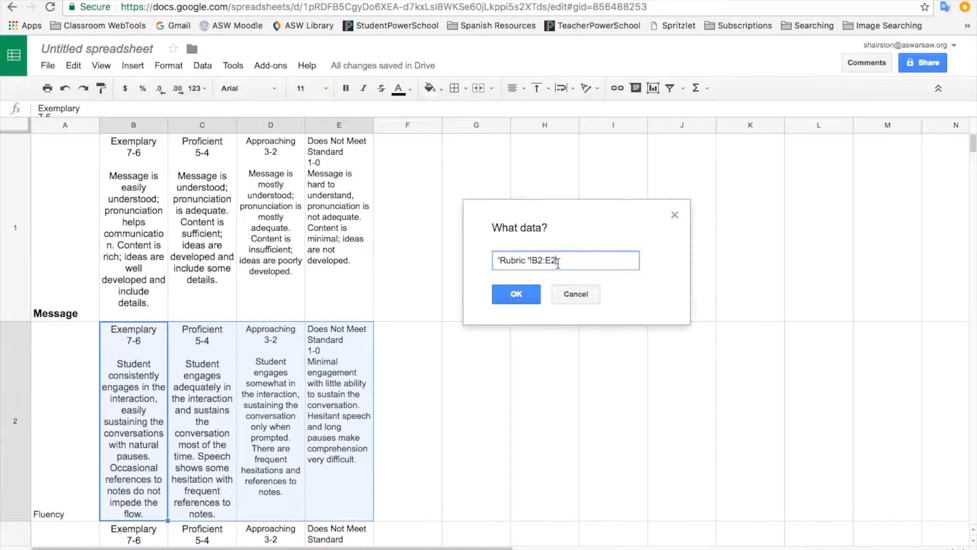
{"action": "left_click", "coordinate": [524, 292]}
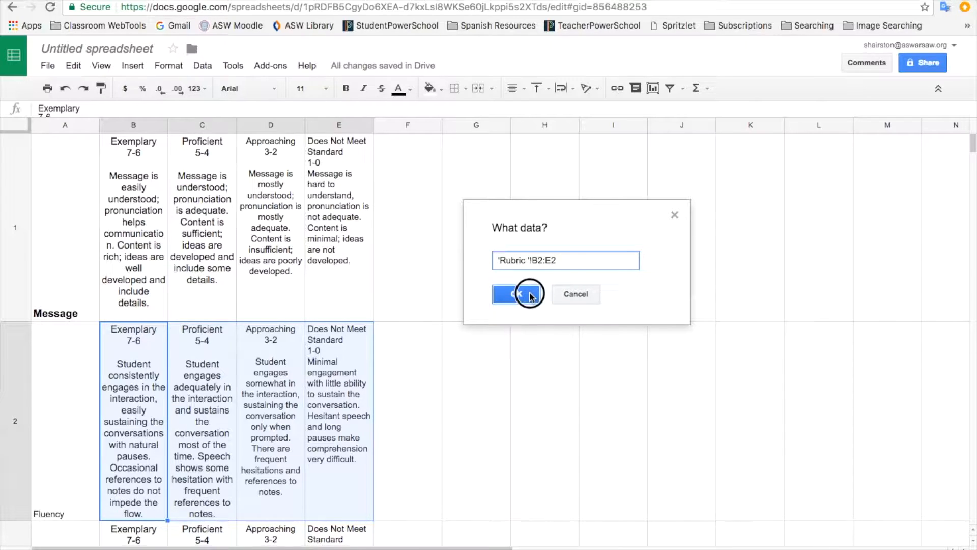
{"action": "left_click", "coordinate": [322, 397]}
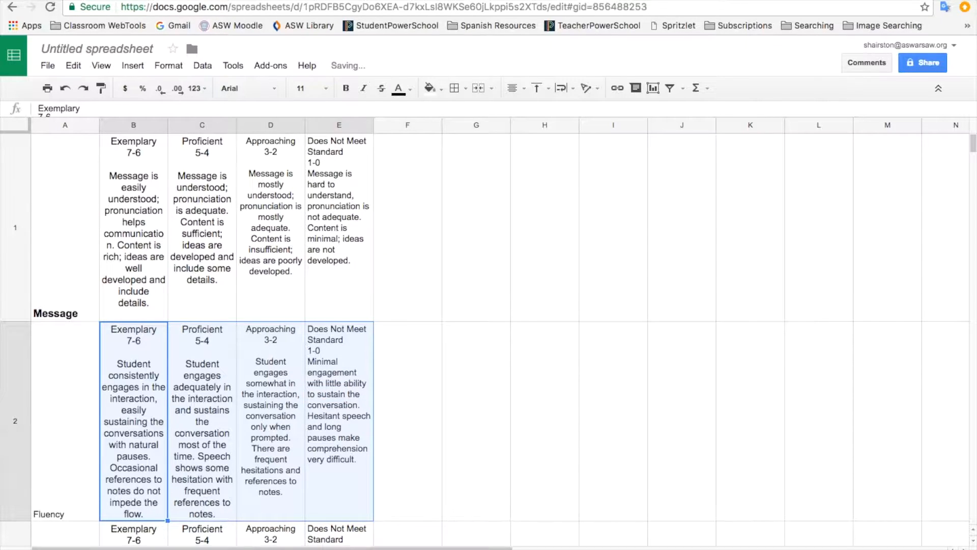
{"action": "left_click", "coordinate": [99, 548]}
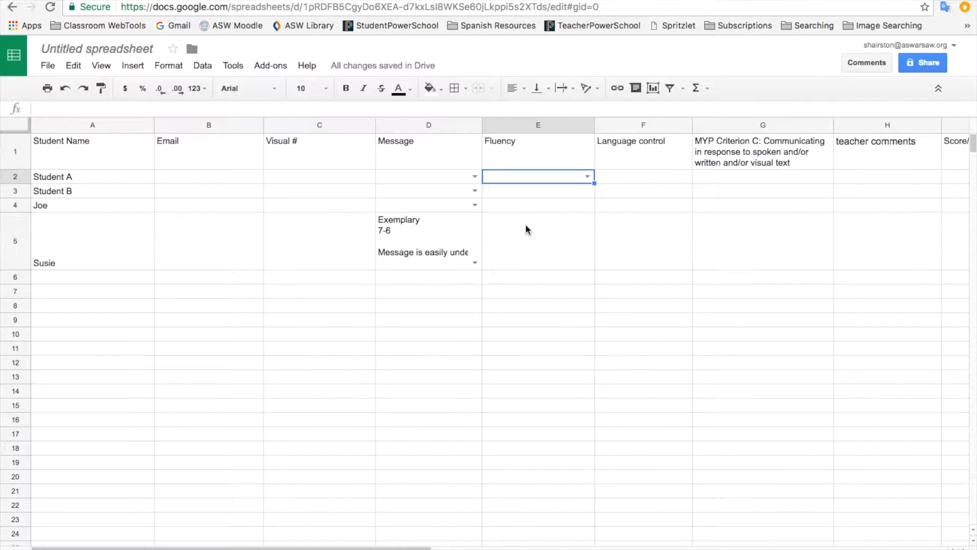
Step: Copy Student A's Fluency dropdown from E2 down through E5
{"action": "left_click", "coordinate": [589, 176]}
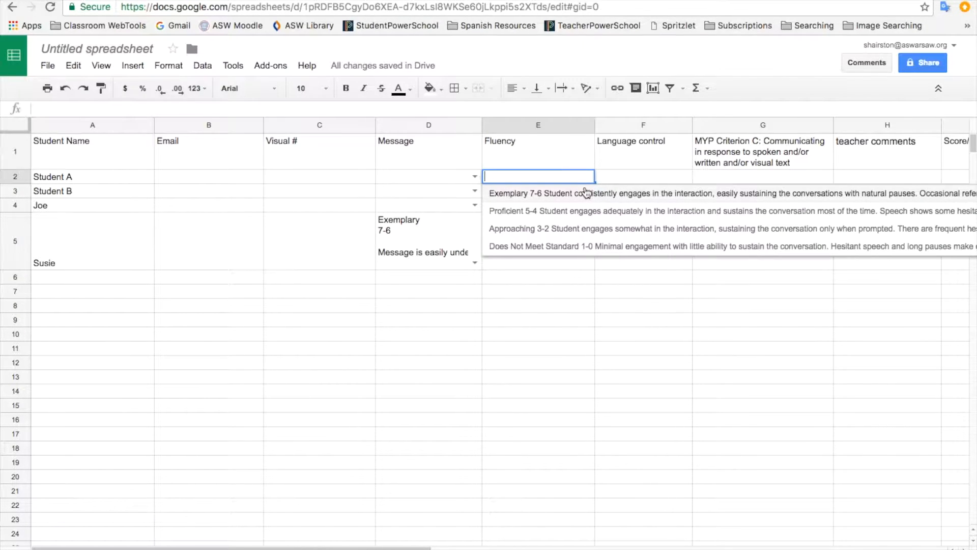
{"action": "left_click", "coordinate": [584, 260]}
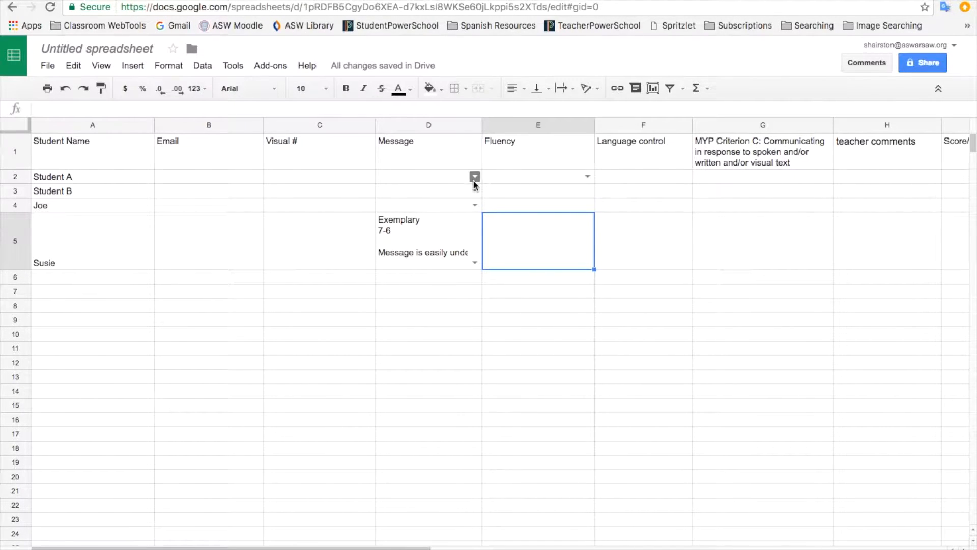
{"action": "left_click", "coordinate": [566, 176]}
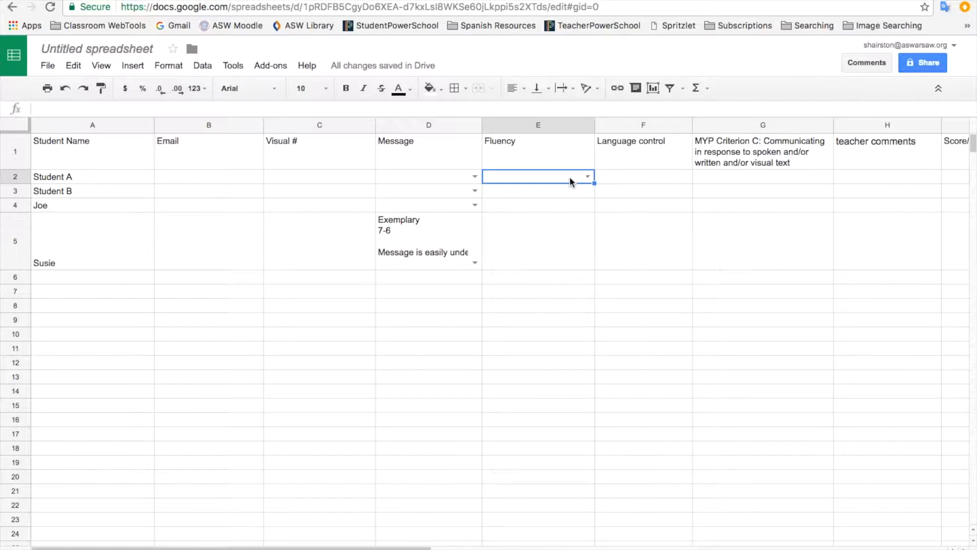
{"action": "left_click_drag", "start_coordinate": [594, 183], "coordinate": [589, 251]}
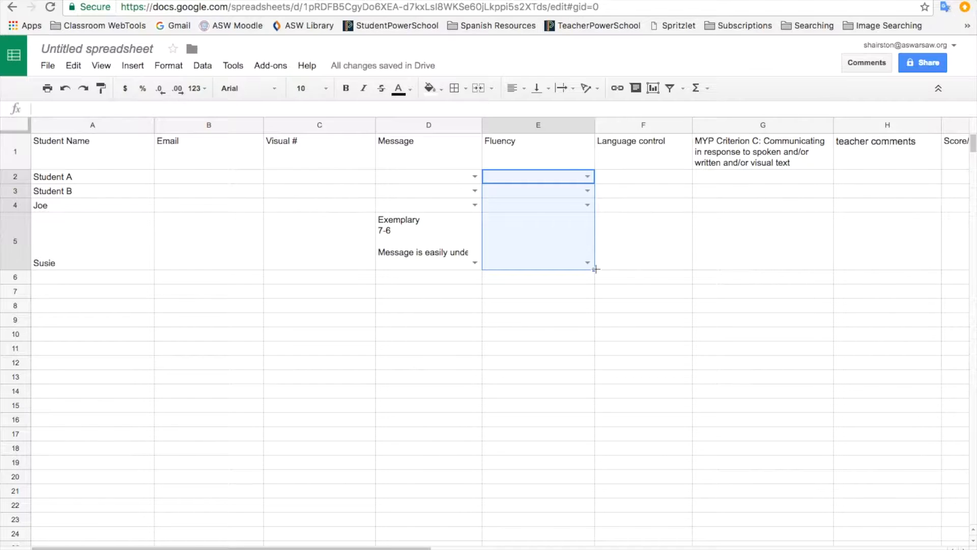
{"action": "left_click", "coordinate": [649, 150]}
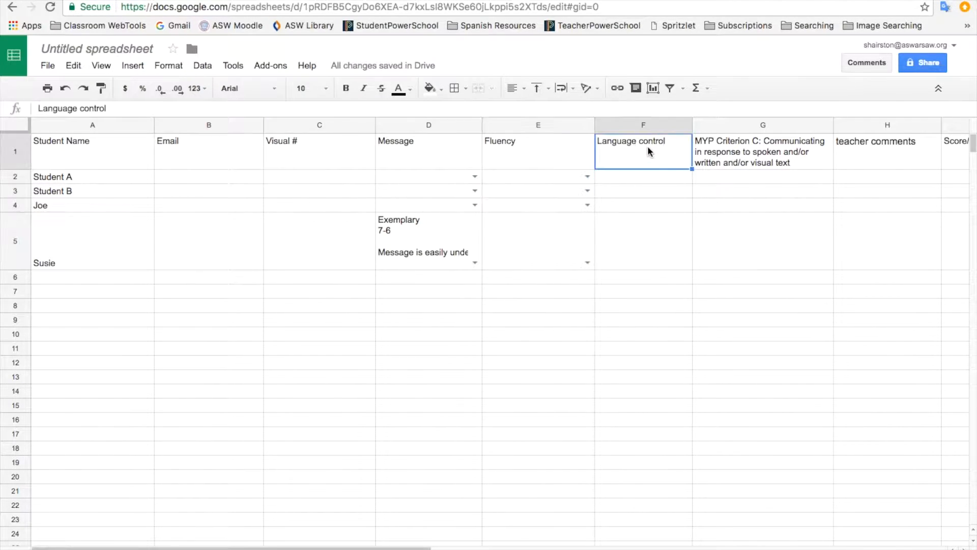
{"action": "left_click", "coordinate": [653, 178]}
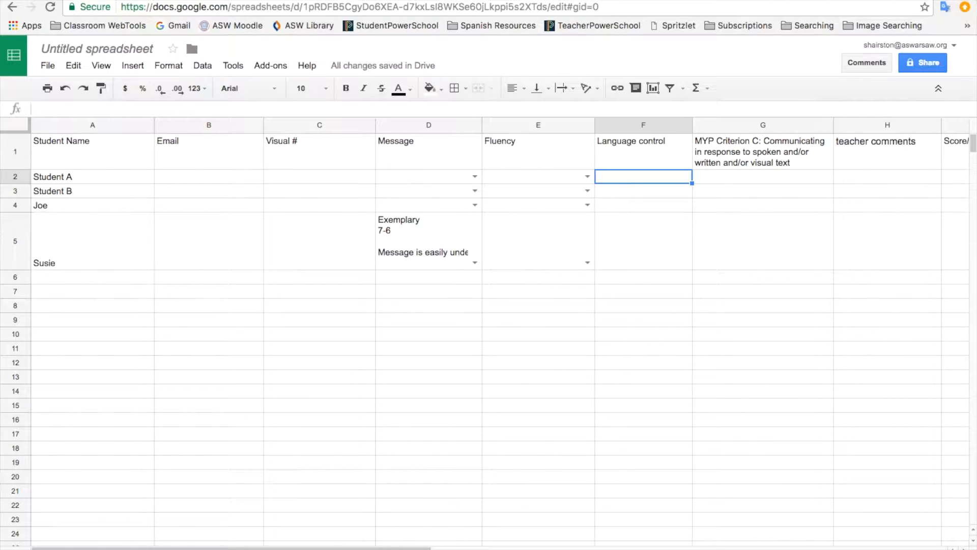
Step: Start a data validation rule for F2 and widen the Rubric sheet's column A so labels fit
{"action": "left_click", "coordinate": [206, 67]}
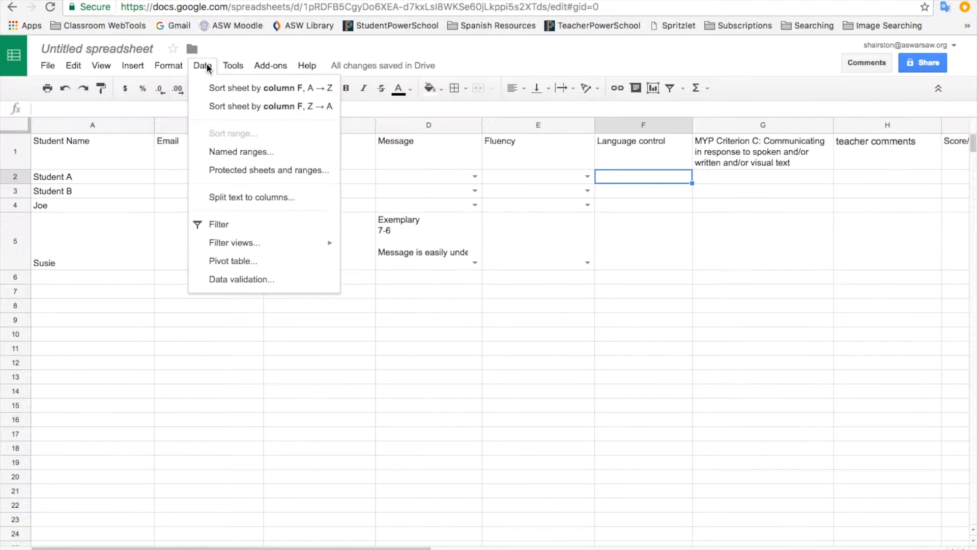
{"action": "left_click", "coordinate": [241, 279]}
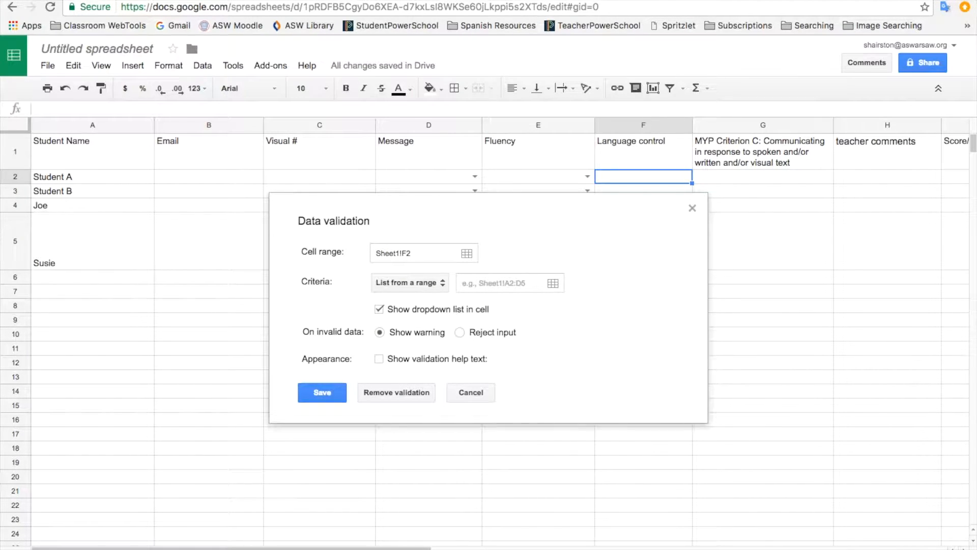
{"action": "left_click", "coordinate": [144, 546]}
{"action": "left_click_drag", "start_coordinate": [516, 205], "coordinate": [680, 211]}
{"action": "scroll", "coordinate": [404, 341], "scroll_direction": "down", "scroll_amount": 2}
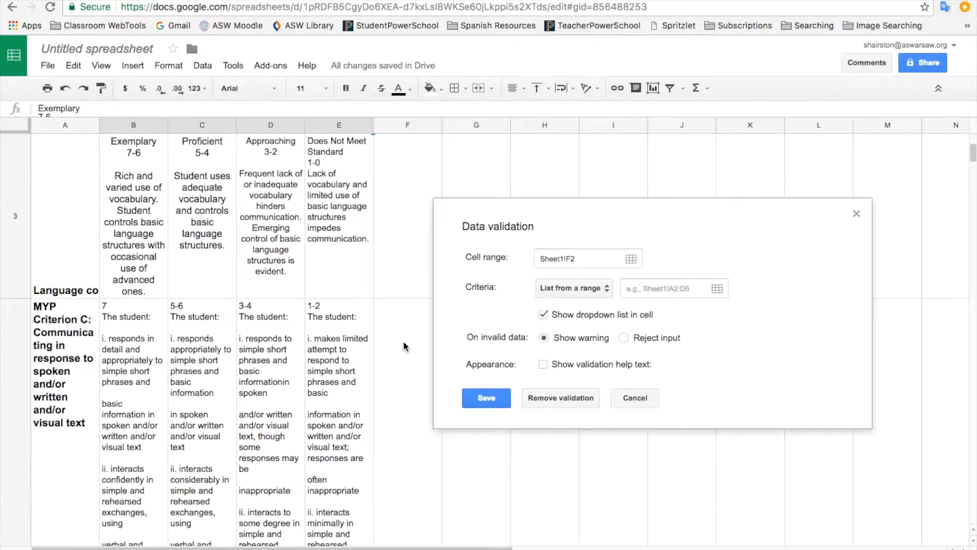
{"action": "scroll", "coordinate": [259, 338], "scroll_direction": "up", "scroll_amount": 1}
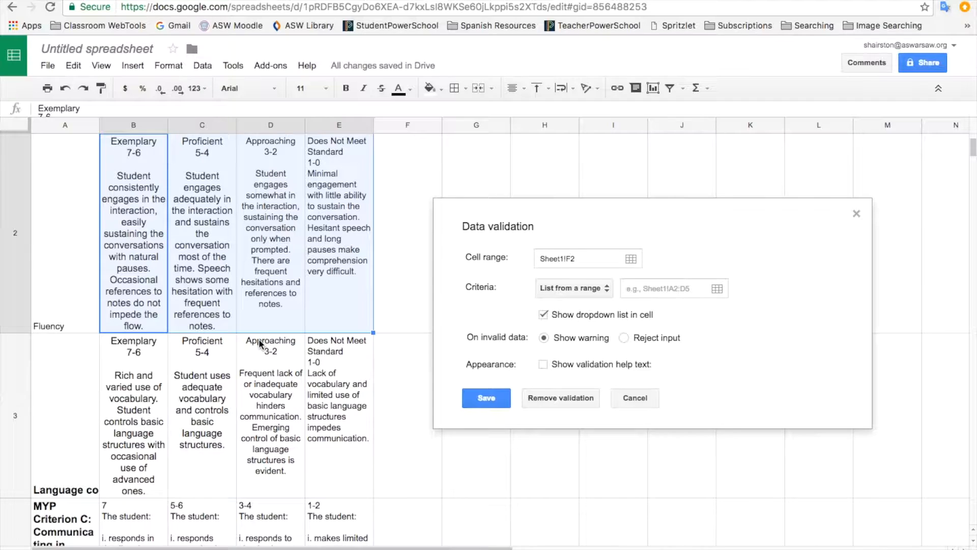
{"action": "left_click", "coordinate": [88, 431]}
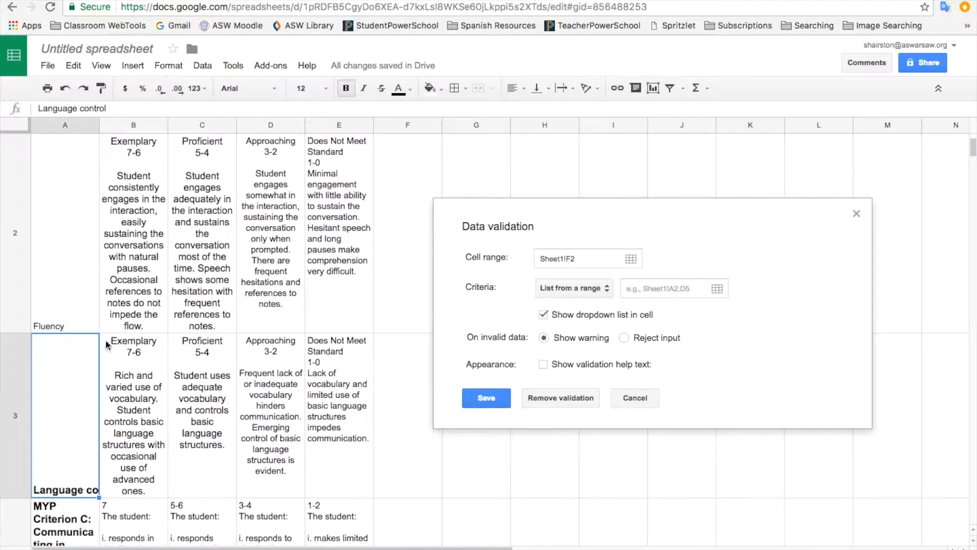
{"action": "left_click_drag", "start_coordinate": [99, 126], "coordinate": [211, 132]}
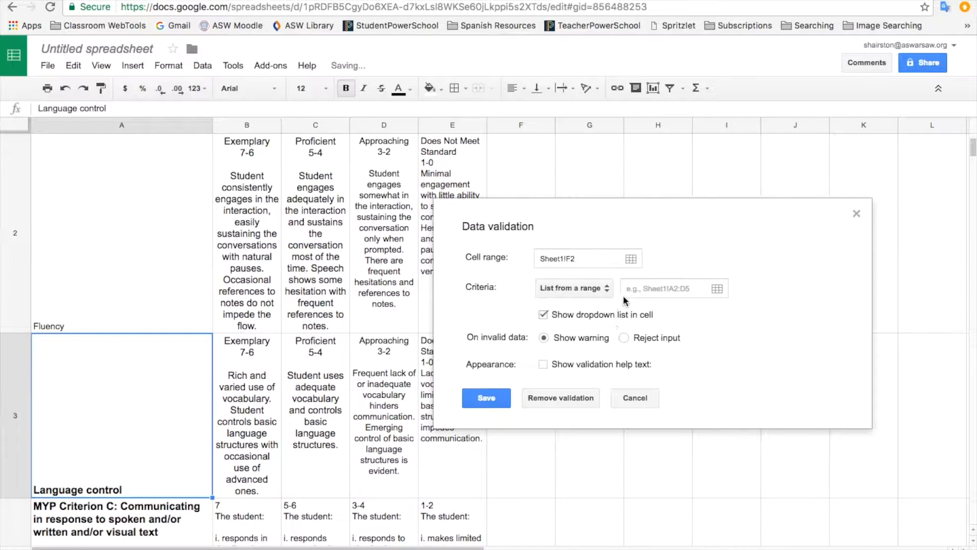
Step: Source the F2 dropdown from the Rubric sheet's Language control levels B3:E3 and save the rule
{"action": "left_click", "coordinate": [649, 287]}
{"action": "left_click_drag", "start_coordinate": [251, 411], "coordinate": [448, 416]}
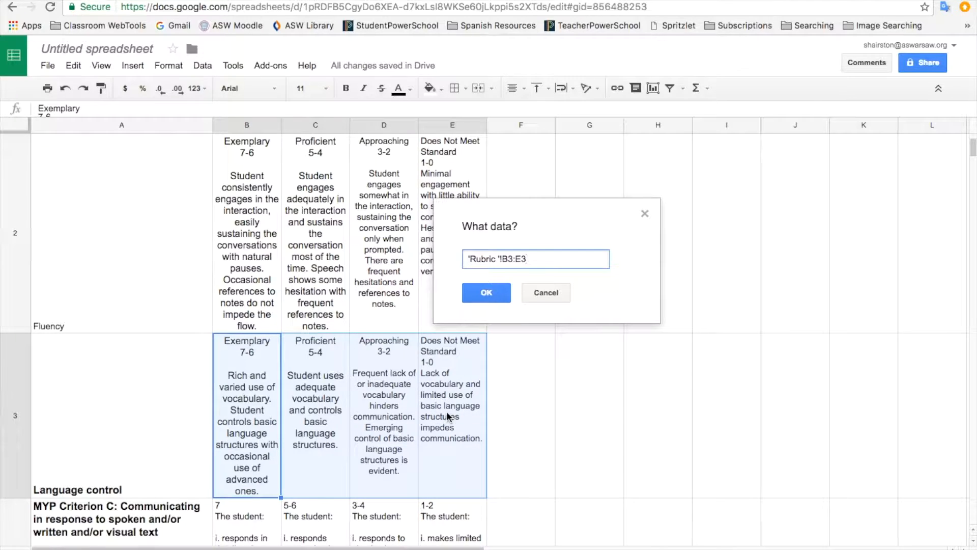
{"action": "left_click", "coordinate": [487, 292]}
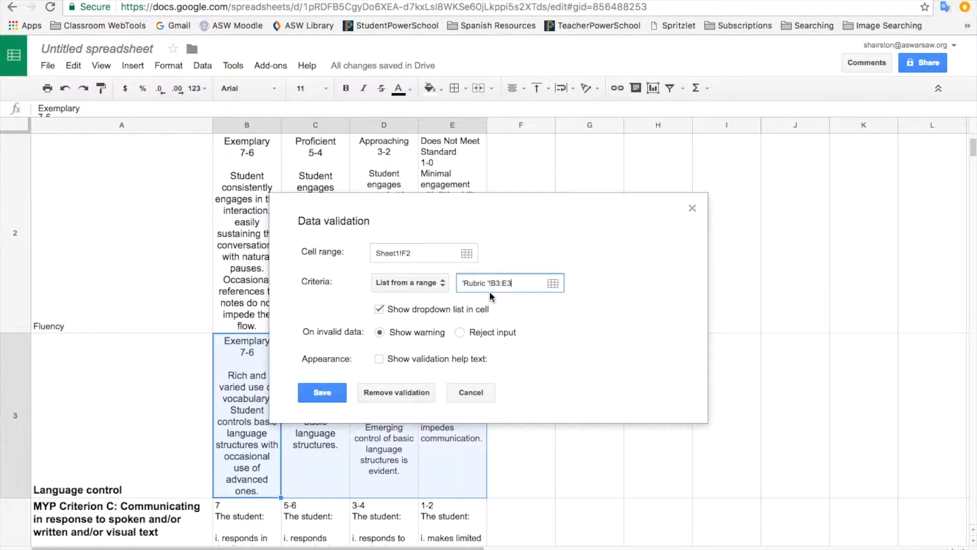
{"action": "left_click", "coordinate": [321, 393]}
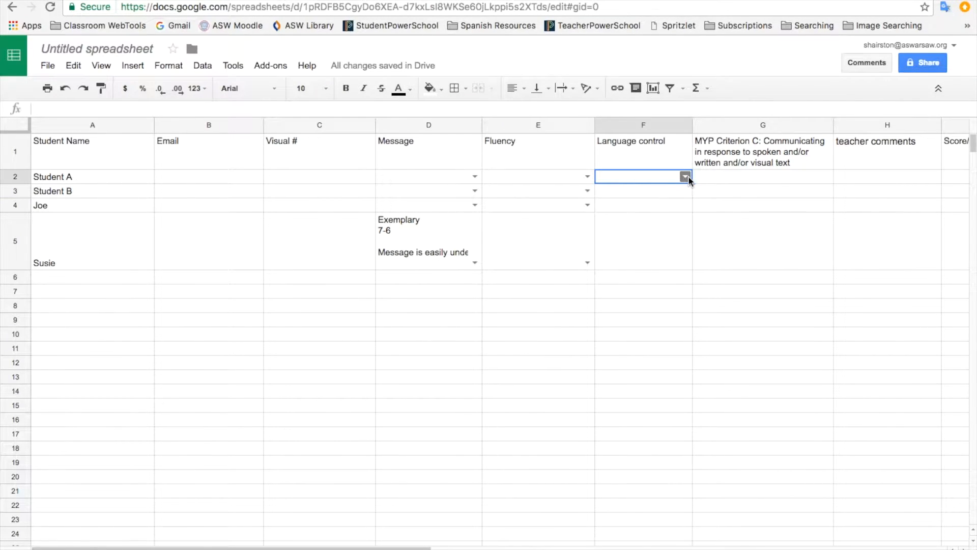
Step: Check the Language control dropdown choices in F2 and glance at the Rubric sheet
{"action": "left_click", "coordinate": [686, 177]}
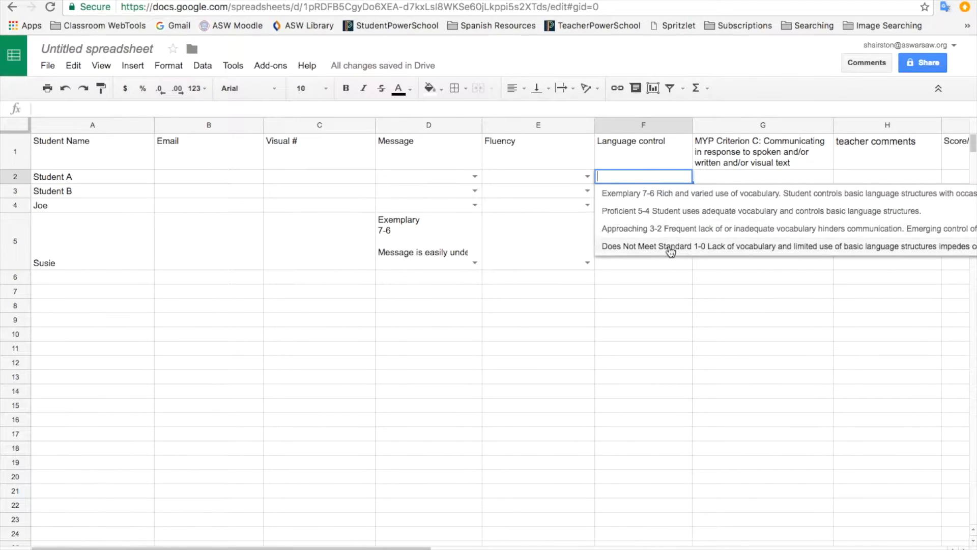
{"action": "left_click", "coordinate": [658, 267]}
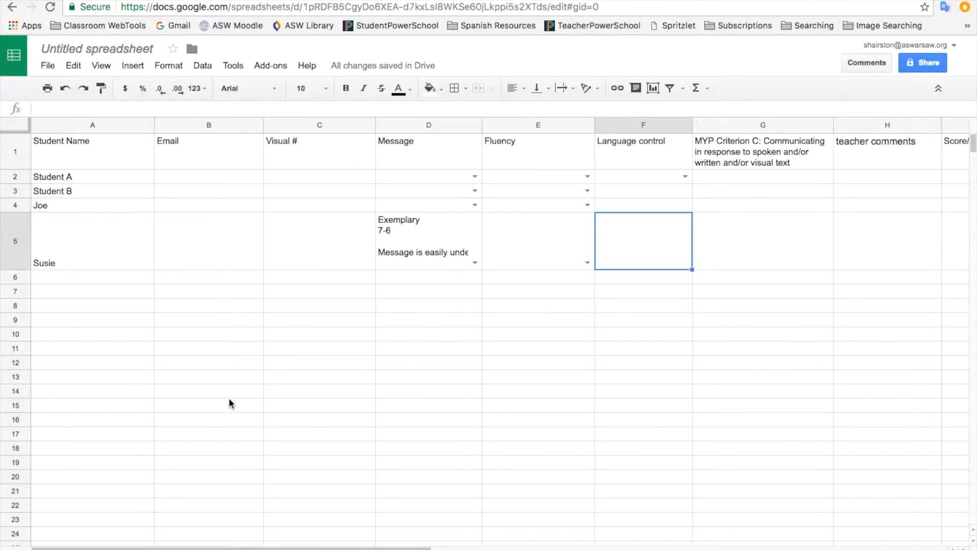
{"action": "left_click", "coordinate": [203, 66]}
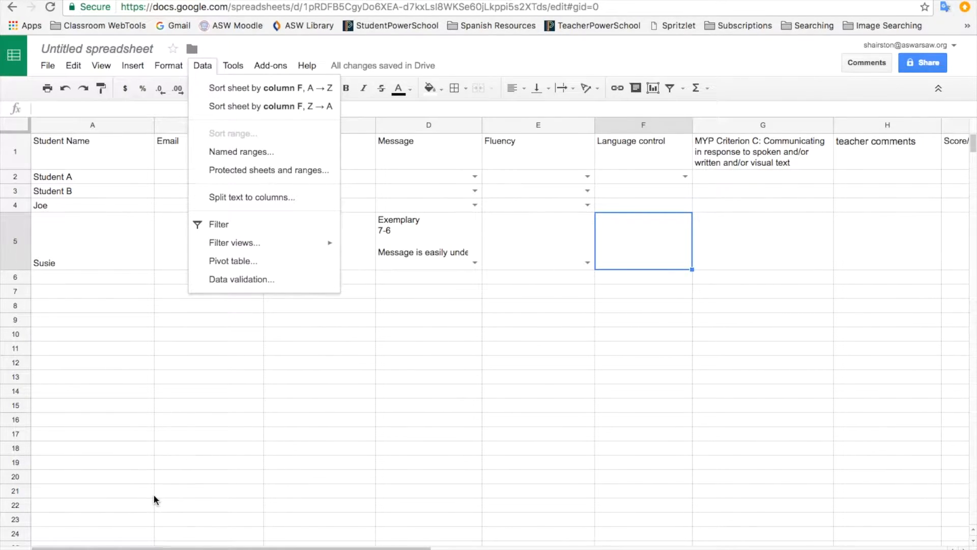
{"action": "left_click", "coordinate": [148, 546]}
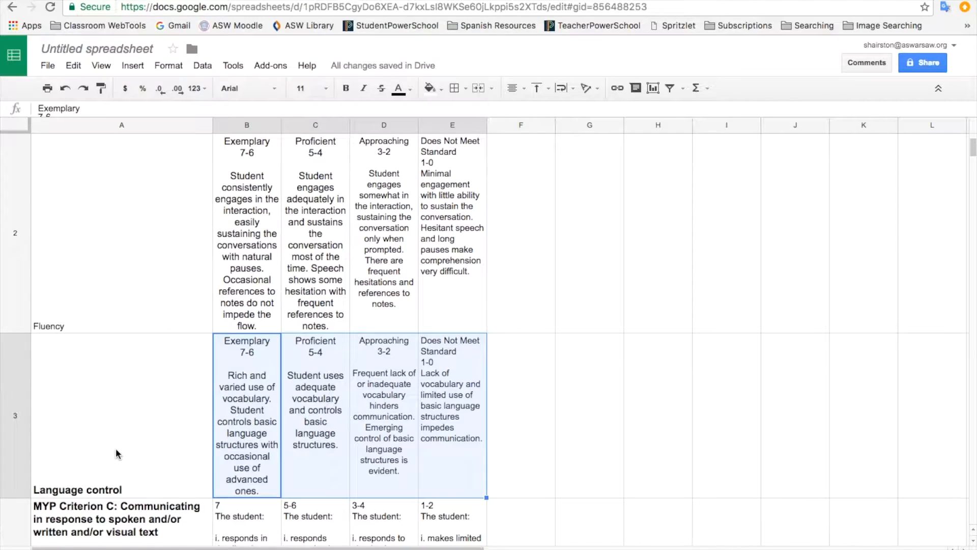
{"action": "left_click", "coordinate": [96, 545]}
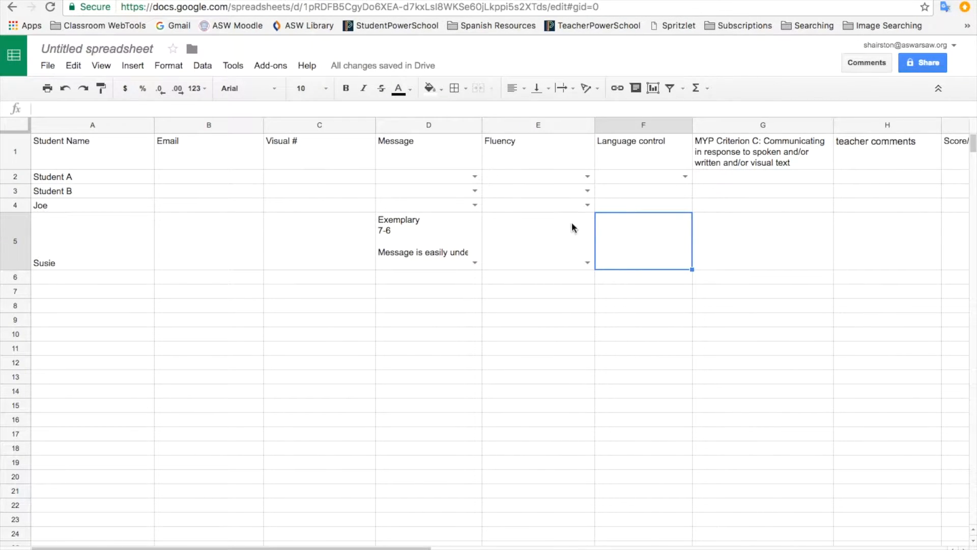
Step: Preview the Fluency choices in E5, then widen the Message column D
{"action": "left_click", "coordinate": [512, 229]}
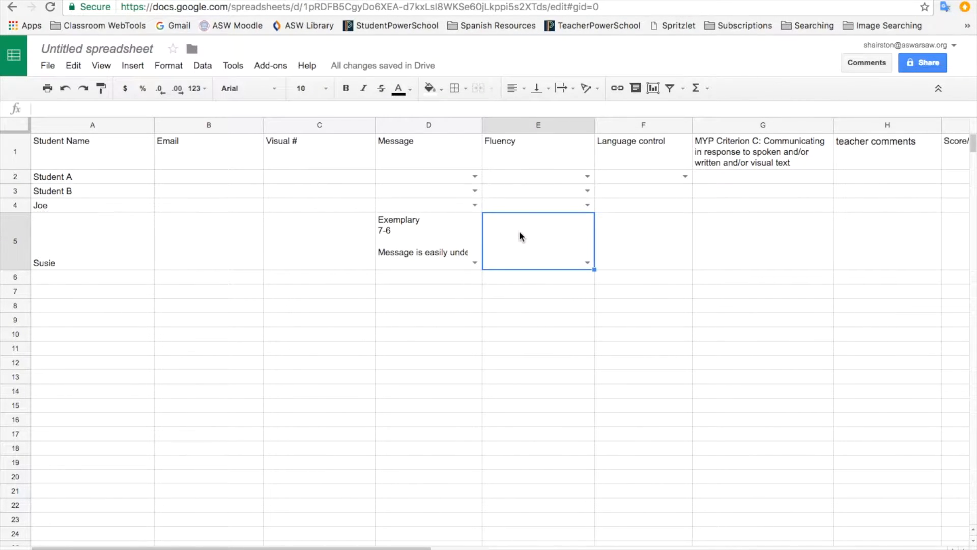
{"action": "left_click", "coordinate": [587, 264]}
{"action": "left_click_drag", "start_coordinate": [482, 128], "coordinate": [549, 129]}
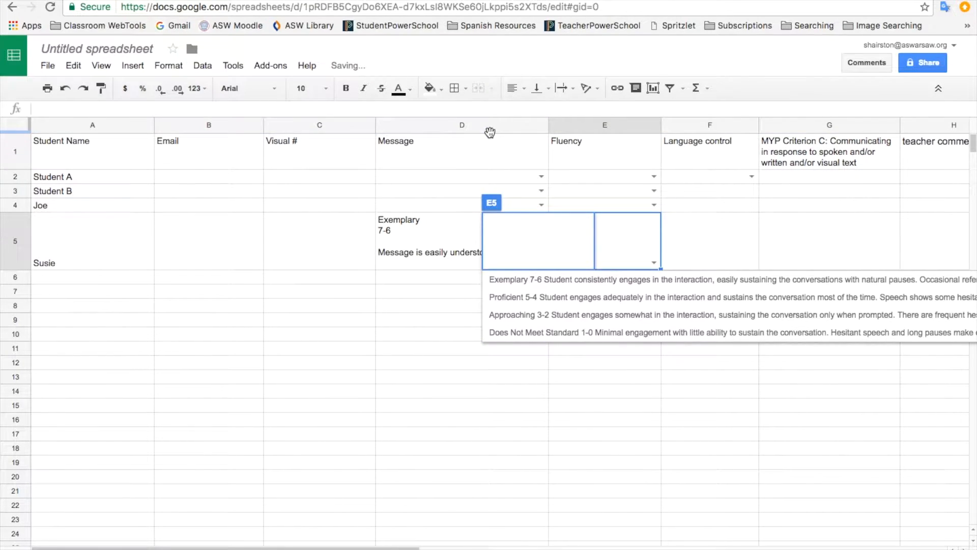
{"action": "left_click", "coordinate": [568, 189]}
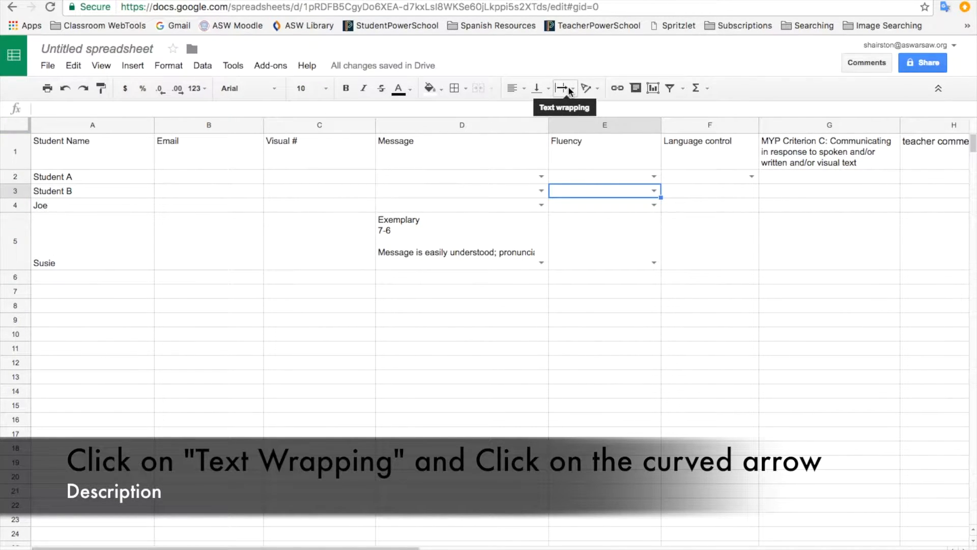
Step: Wrap the text in Message cell D5 and across the whole Fluency column E
{"action": "left_click", "coordinate": [498, 238]}
{"action": "left_click", "coordinate": [571, 91]}
{"action": "left_click", "coordinate": [584, 110]}
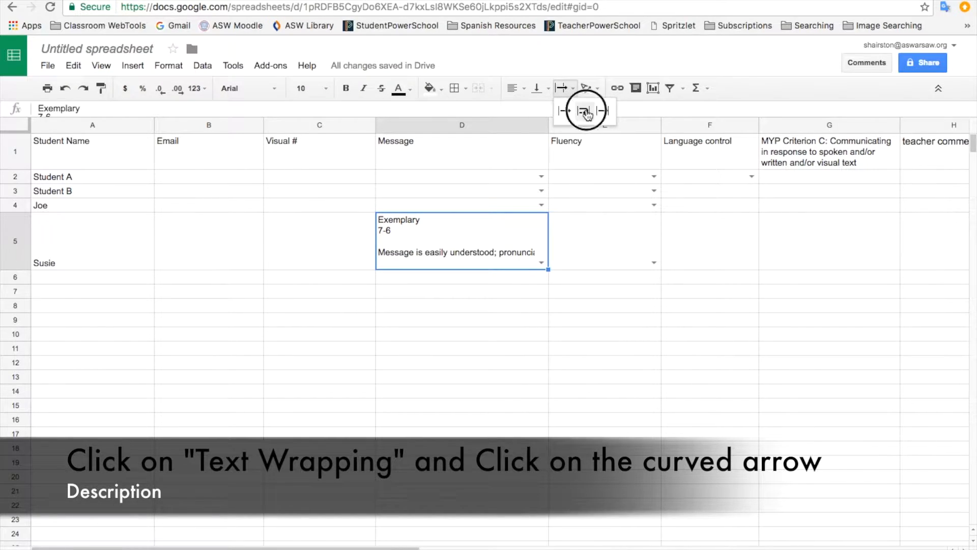
{"action": "left_click", "coordinate": [576, 252]}
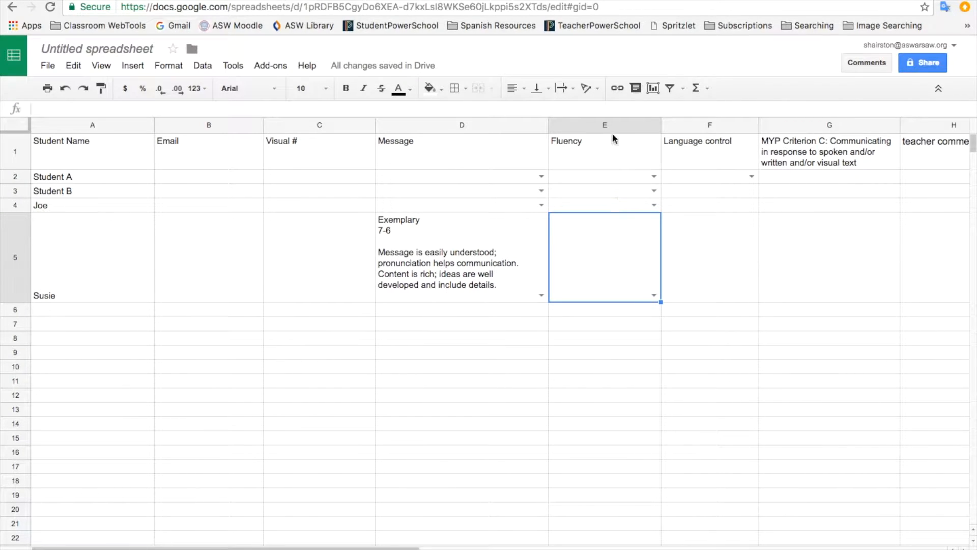
{"action": "left_click", "coordinate": [613, 124]}
{"action": "left_click", "coordinate": [570, 90]}
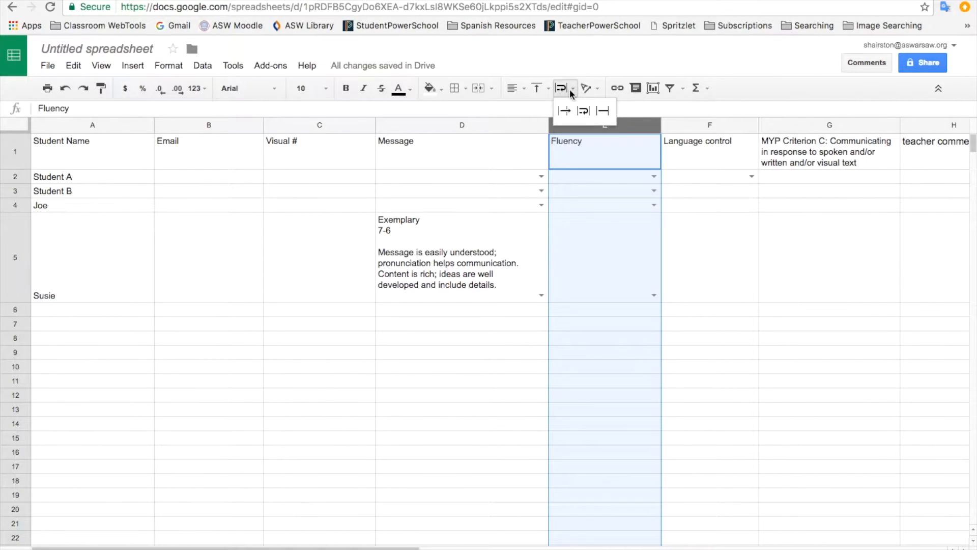
{"action": "left_click", "coordinate": [583, 111]}
Step: Rate the row 5 student's fluency in E5 as Proficient 5-4
{"action": "left_click", "coordinate": [628, 294]}
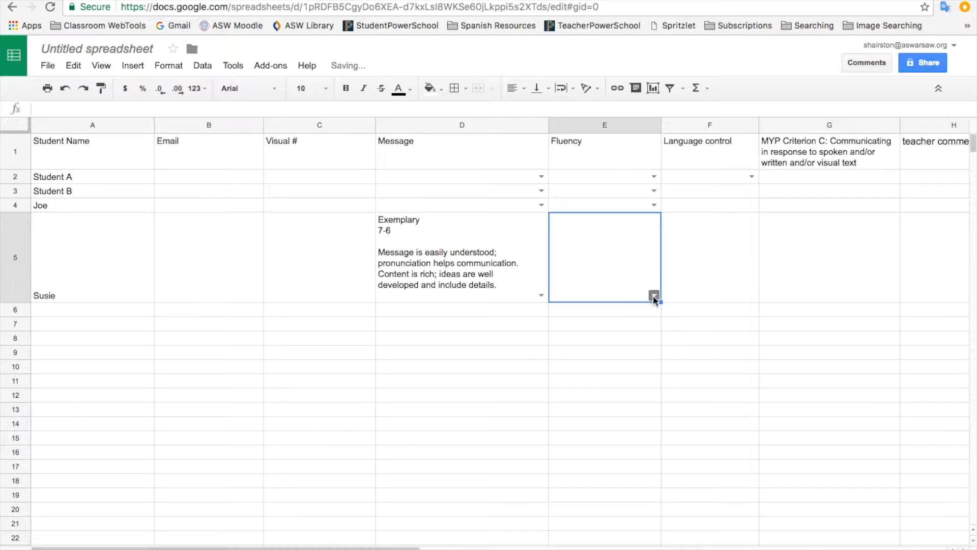
{"action": "left_click", "coordinate": [654, 297]}
{"action": "left_click", "coordinate": [647, 331]}
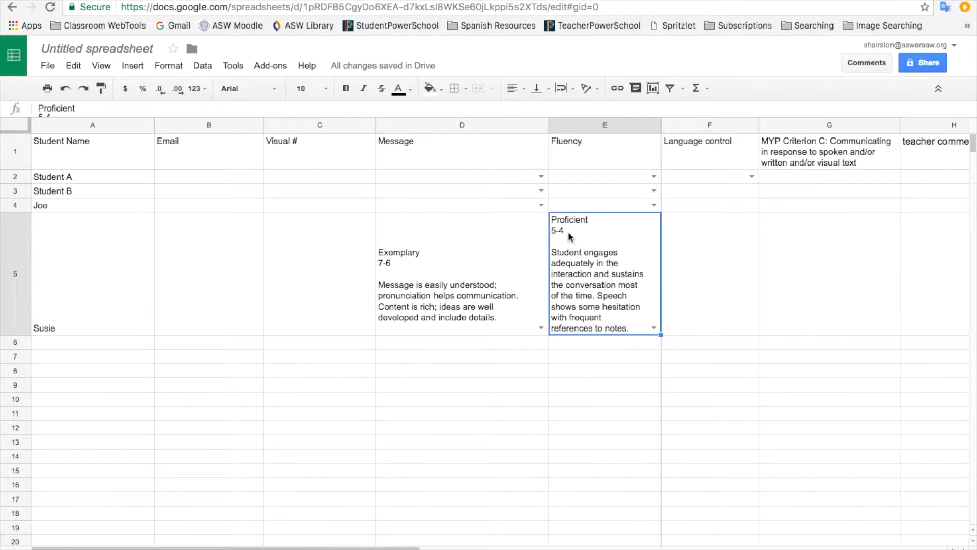
{"action": "left_click", "coordinate": [703, 259]}
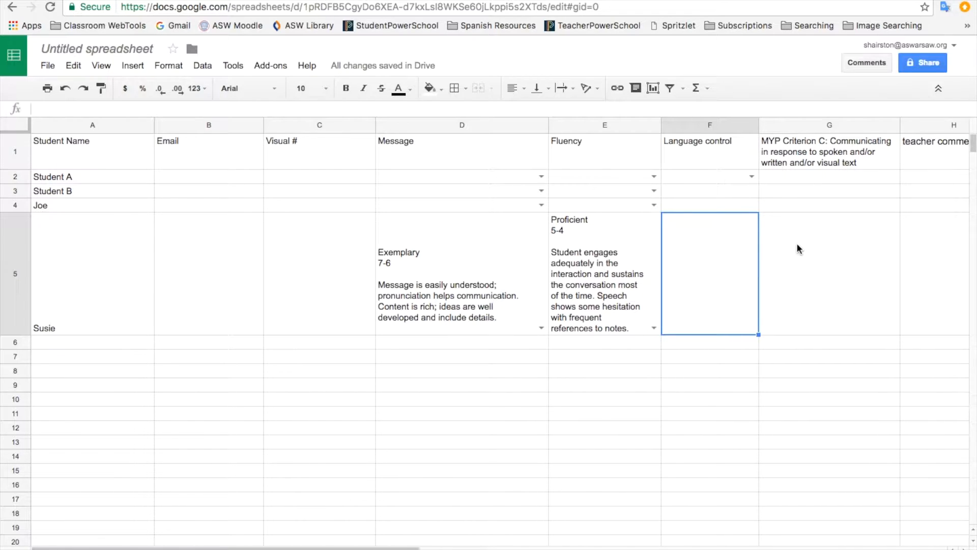
Step: Enter a teacher comment in H5 praising overall fluency but noting some breakdown in verb use
{"action": "left_click", "coordinate": [916, 276]}
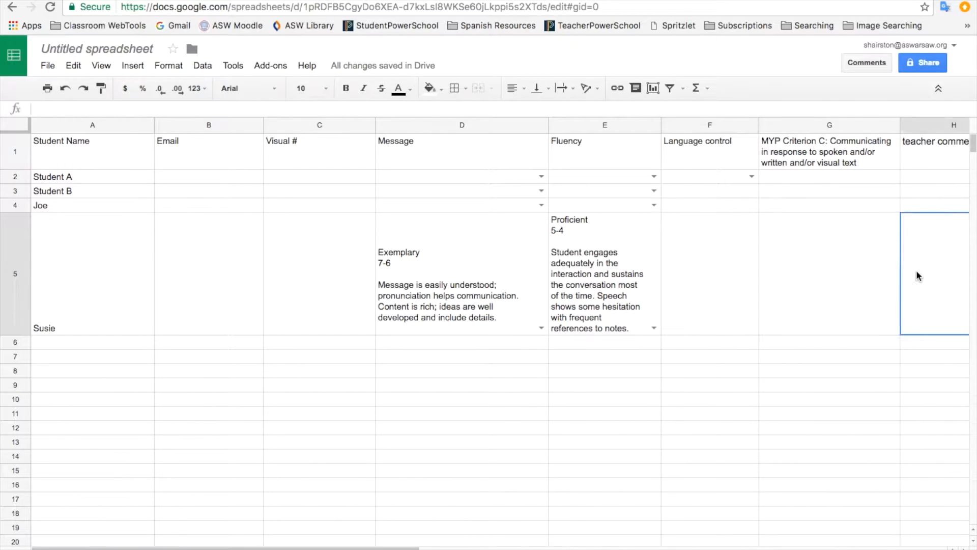
{"action": "type", "text": "you did a great"}
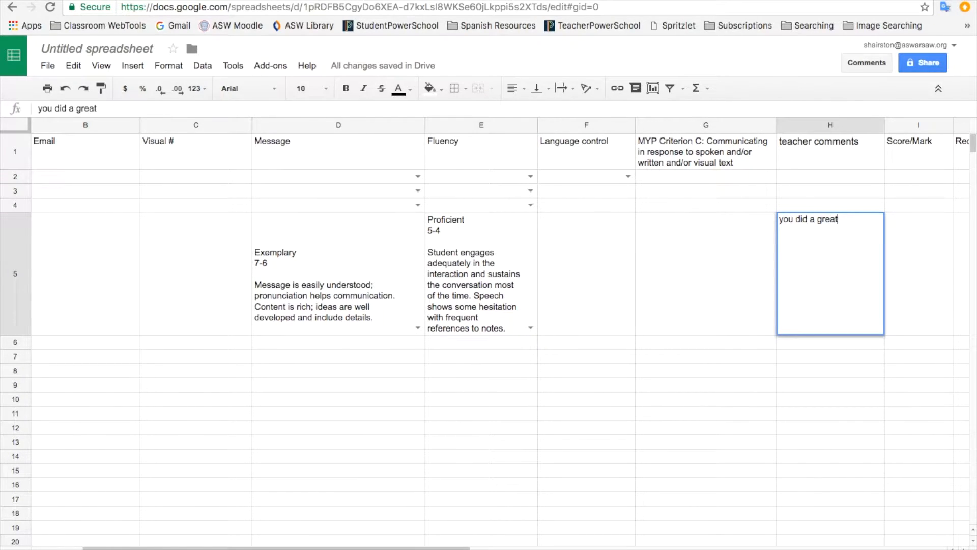
{"action": "type", "text": " job on your overall f"}
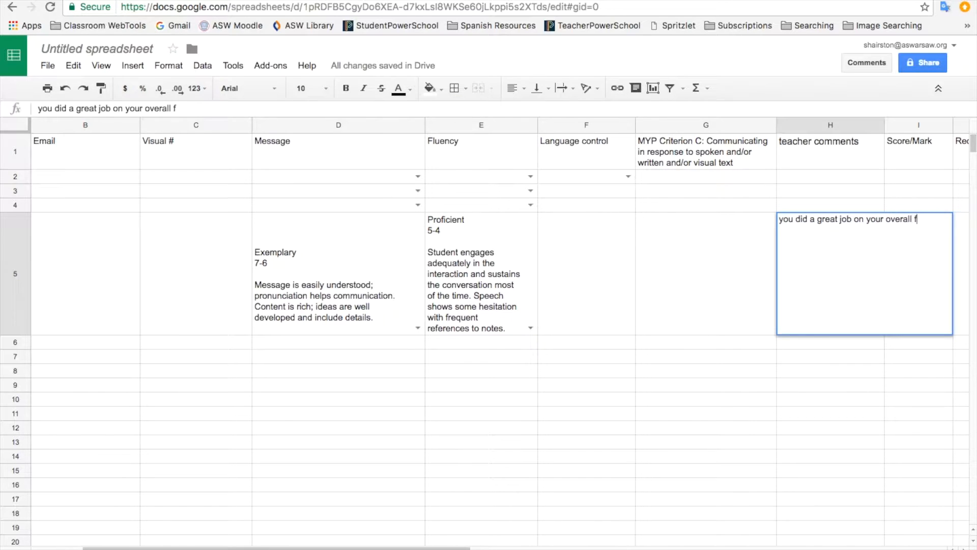
{"action": "type", "text": "luency, but you di"}
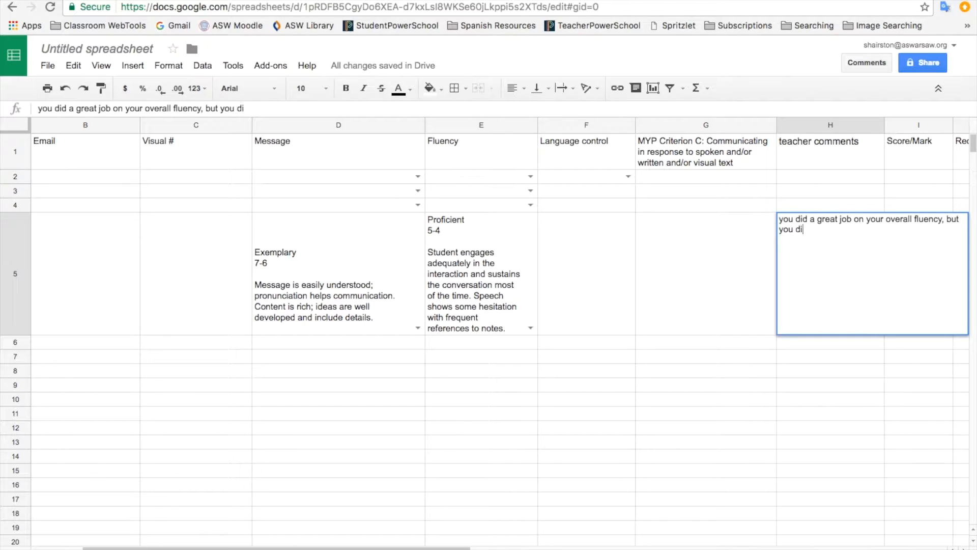
{"action": "type", "text": "d some bre"}
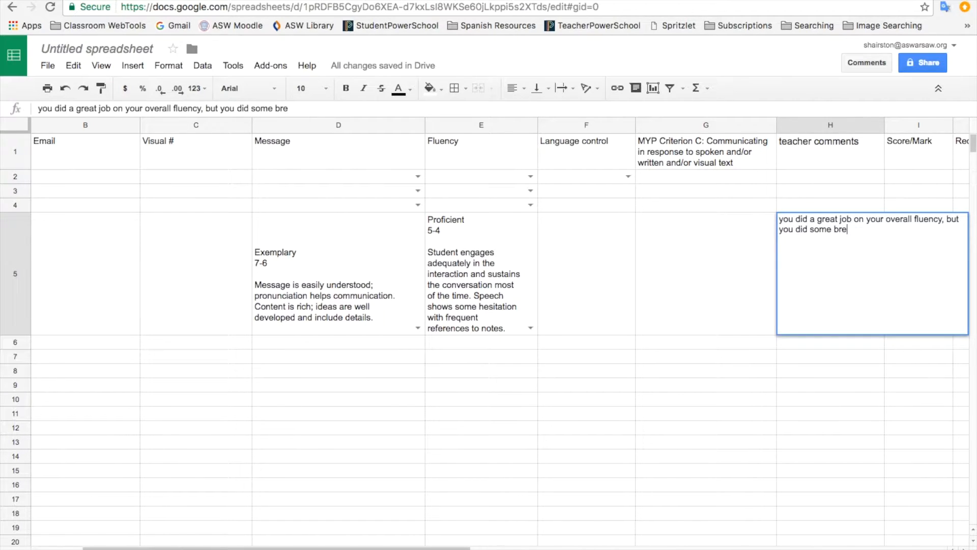
{"action": "type", "text": "akdown in your"}
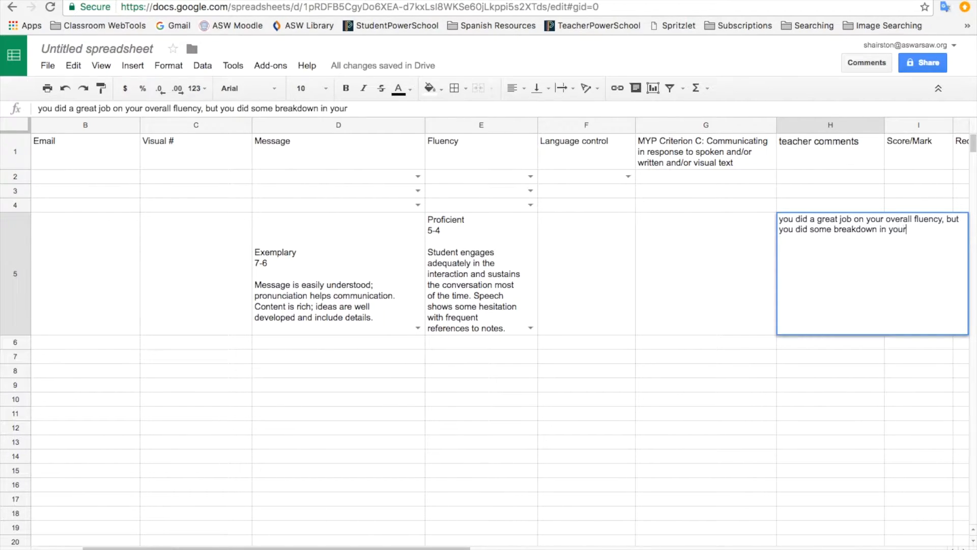
{"action": "type", "text": " overall use of th"}
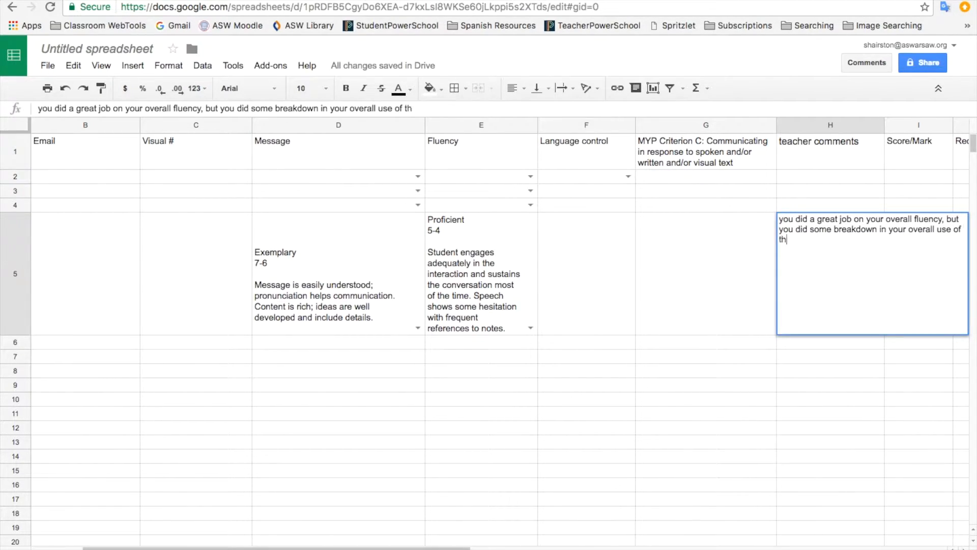
{"action": "type", "text": "e correct verbs"}
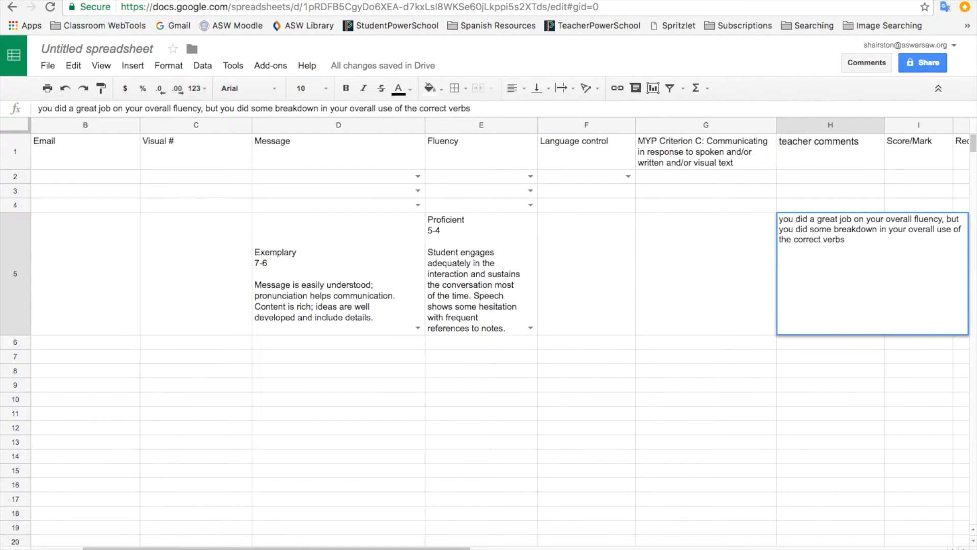
{"action": "left_click", "coordinate": [877, 343]}
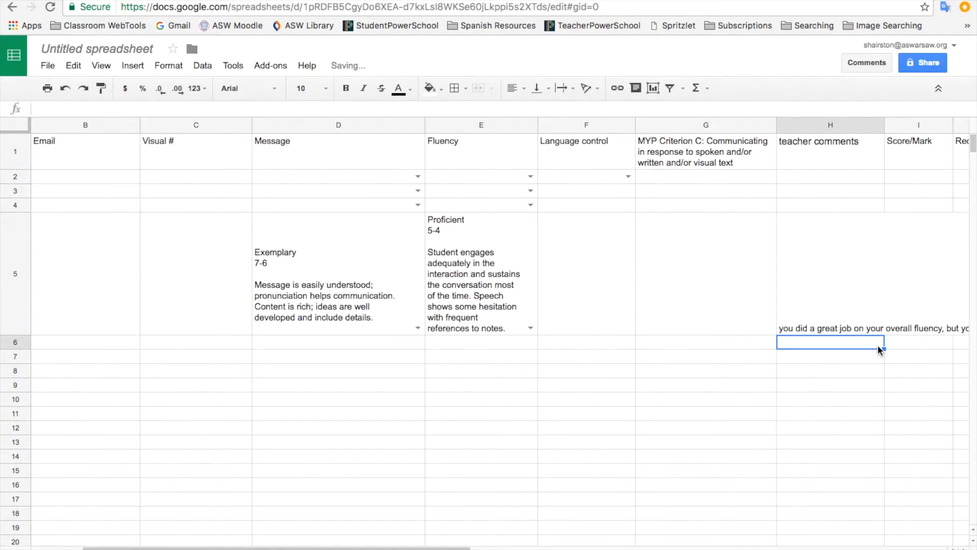
Step: Wrap text across the whole teacher comments column H
{"action": "left_click", "coordinate": [830, 126]}
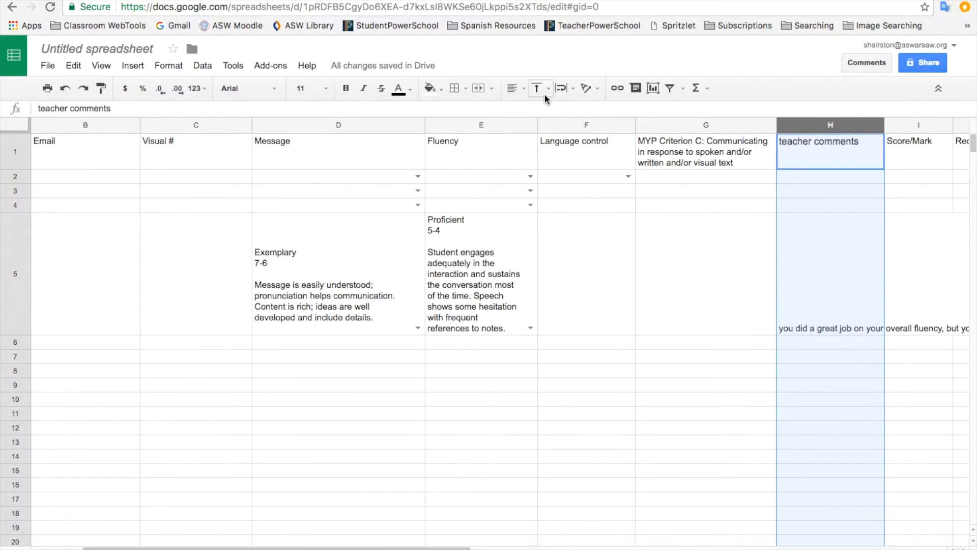
{"action": "left_click", "coordinate": [569, 95]}
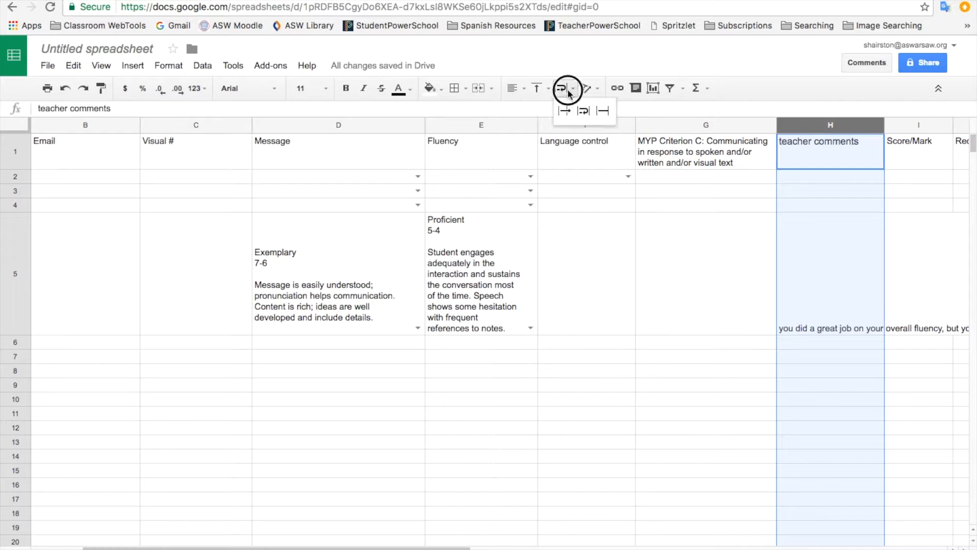
{"action": "left_click", "coordinate": [585, 110]}
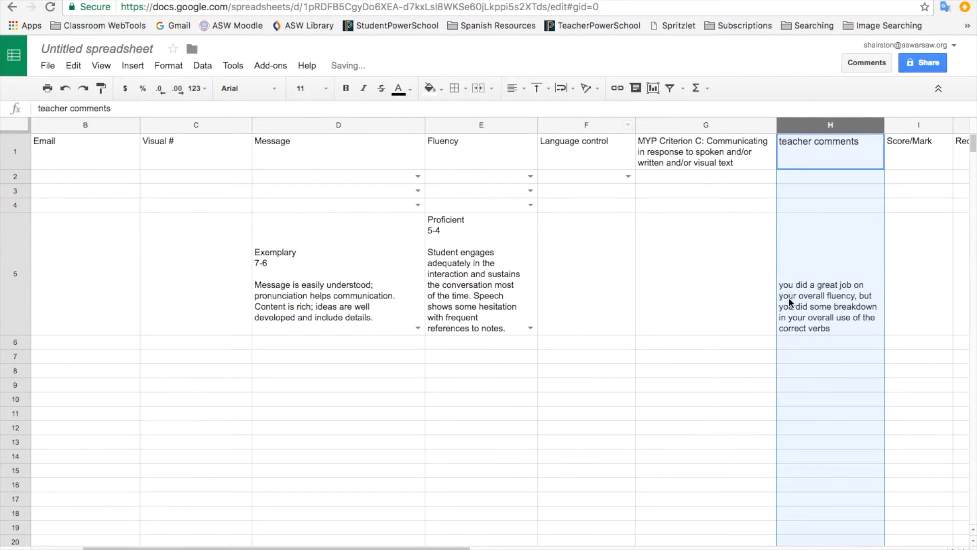
{"action": "left_click", "coordinate": [820, 285]}
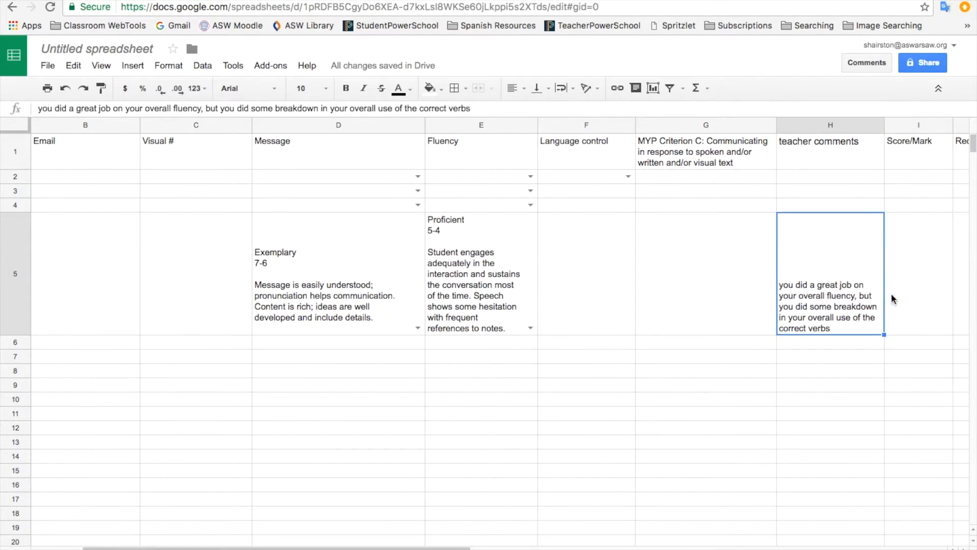
{"action": "left_click", "coordinate": [907, 304]}
Step: Record a score of 7 in I5 and fill in the row 5 student's email address in B5
{"action": "type", "text": "7"}
{"action": "left_click", "coordinate": [924, 372]}
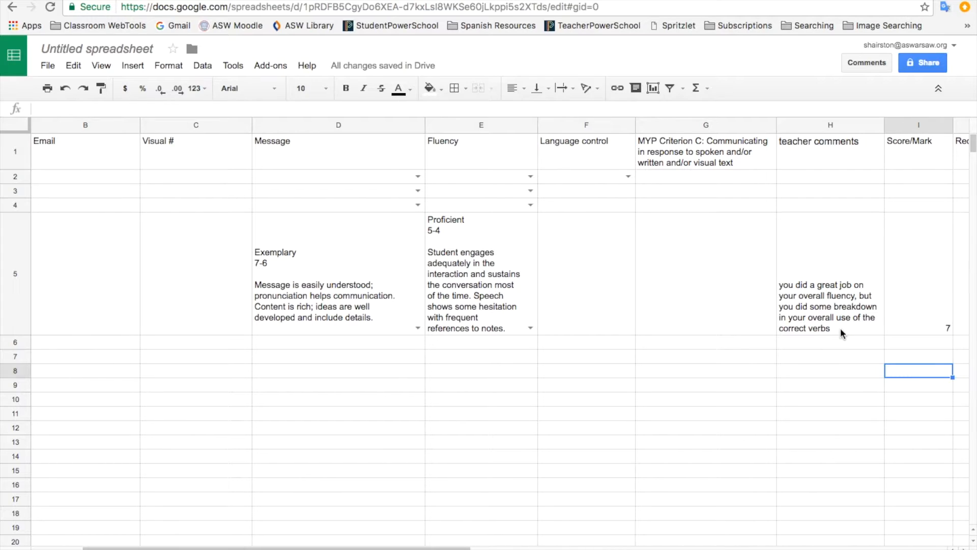
{"action": "left_click", "coordinate": [116, 296]}
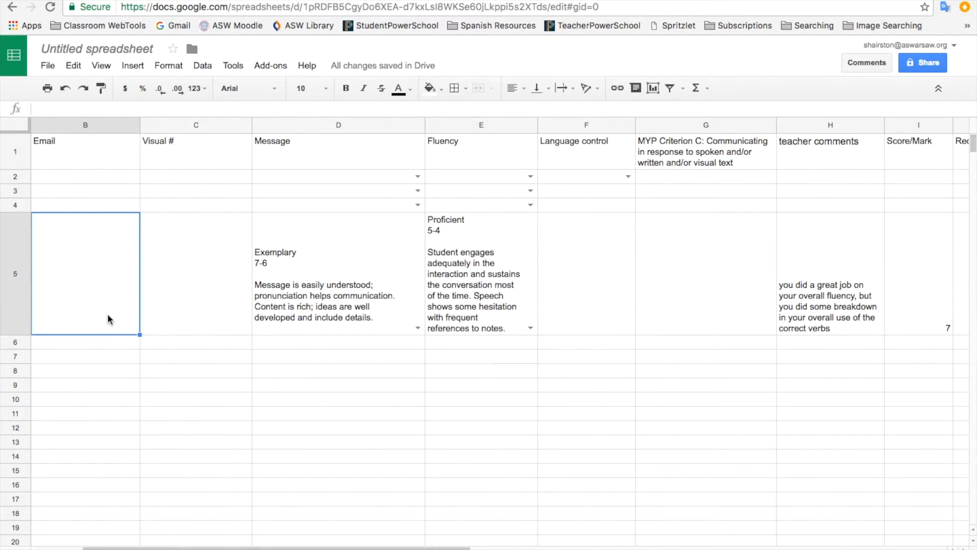
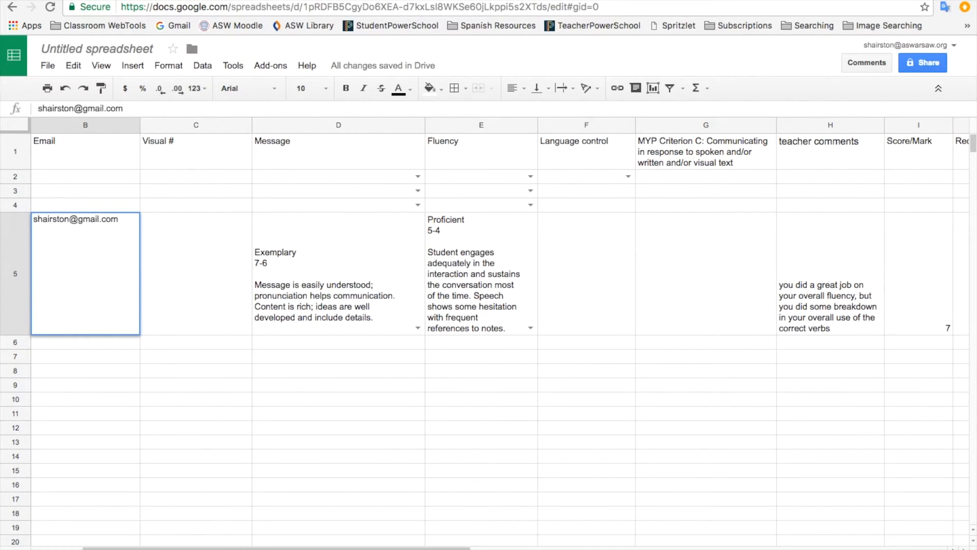
{"action": "left_click", "coordinate": [183, 311]}
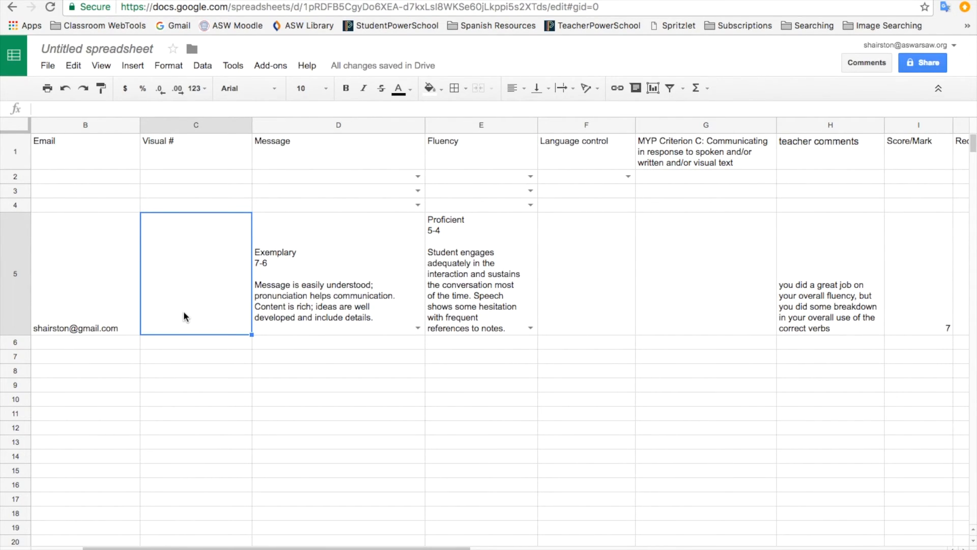
{"action": "left_click_drag", "start_coordinate": [428, 547], "coordinate": [503, 544]}
{"action": "left_click", "coordinate": [882, 323]}
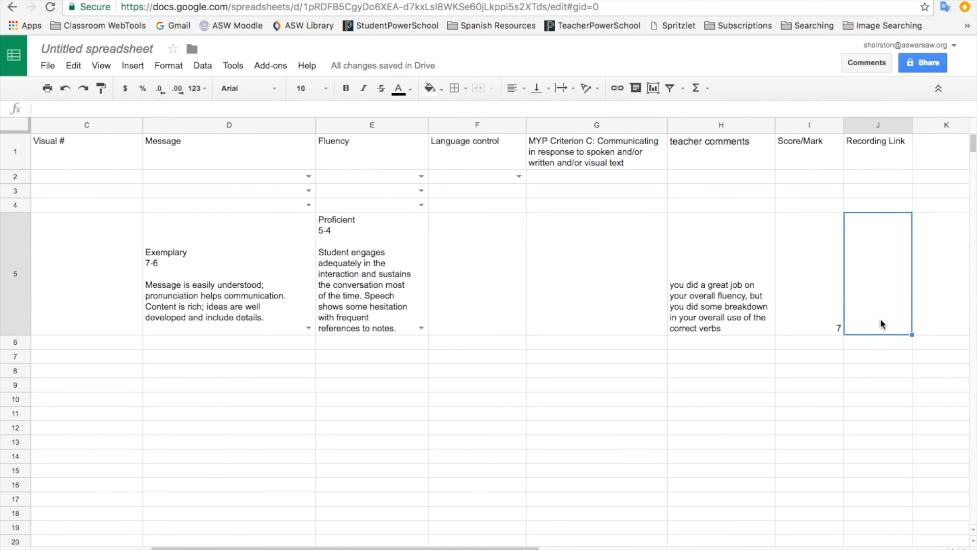